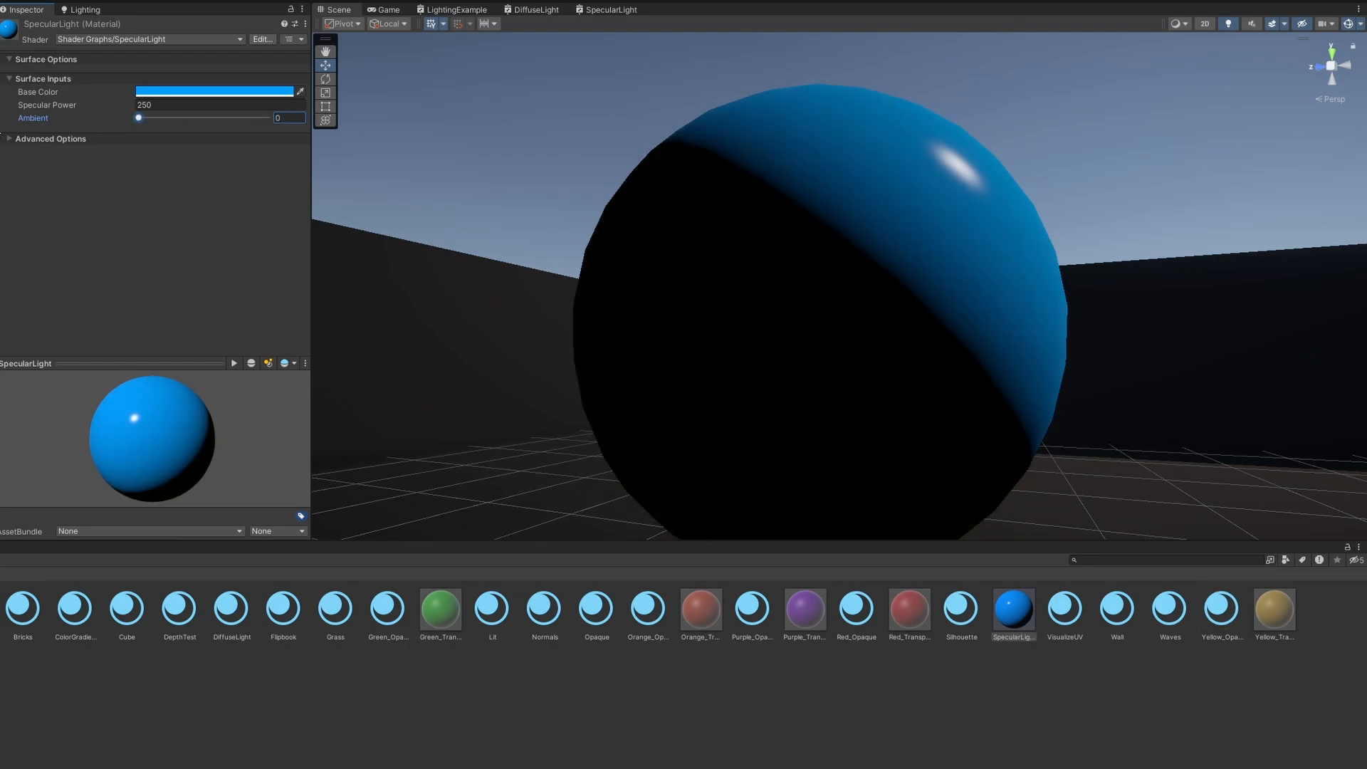
Set the SpecularLight material's Ambient to 1 and view the lit sphere from different angles in the scene
{"action": "right_click_drag", "start_coordinate": [482, 109], "coordinate": [491, 126]}
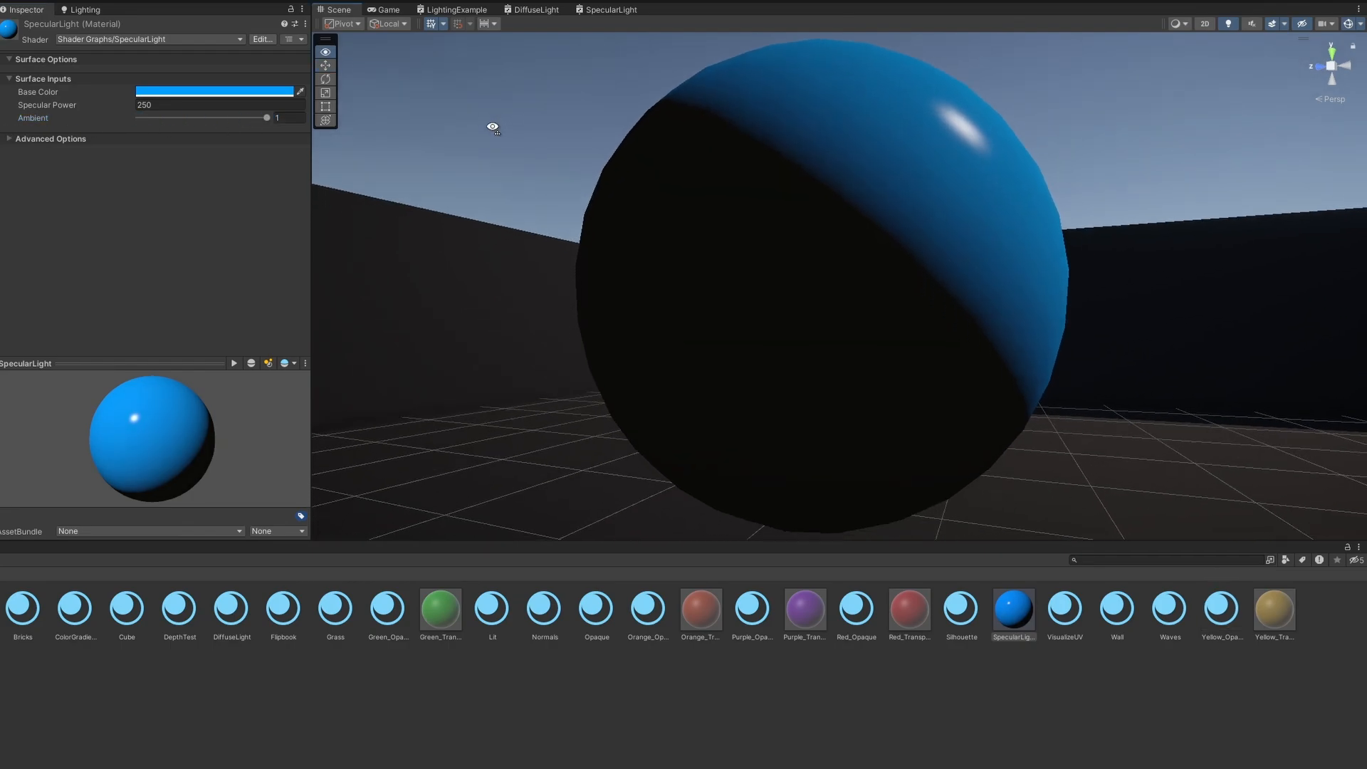
{"action": "left_click_drag", "start_coordinate": [267, 118], "coordinate": [354, 119]}
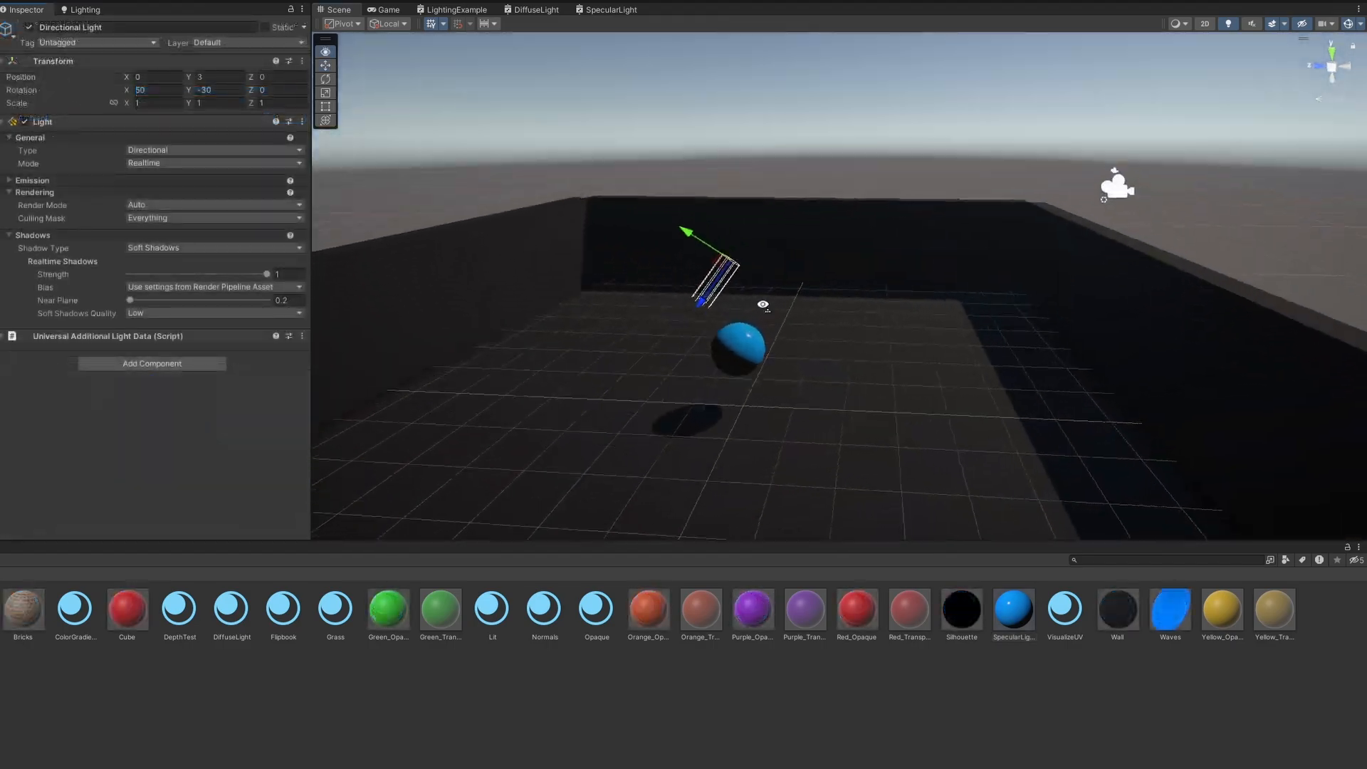
{"action": "right_click_drag", "start_coordinate": [764, 306], "coordinate": [503, 313]}
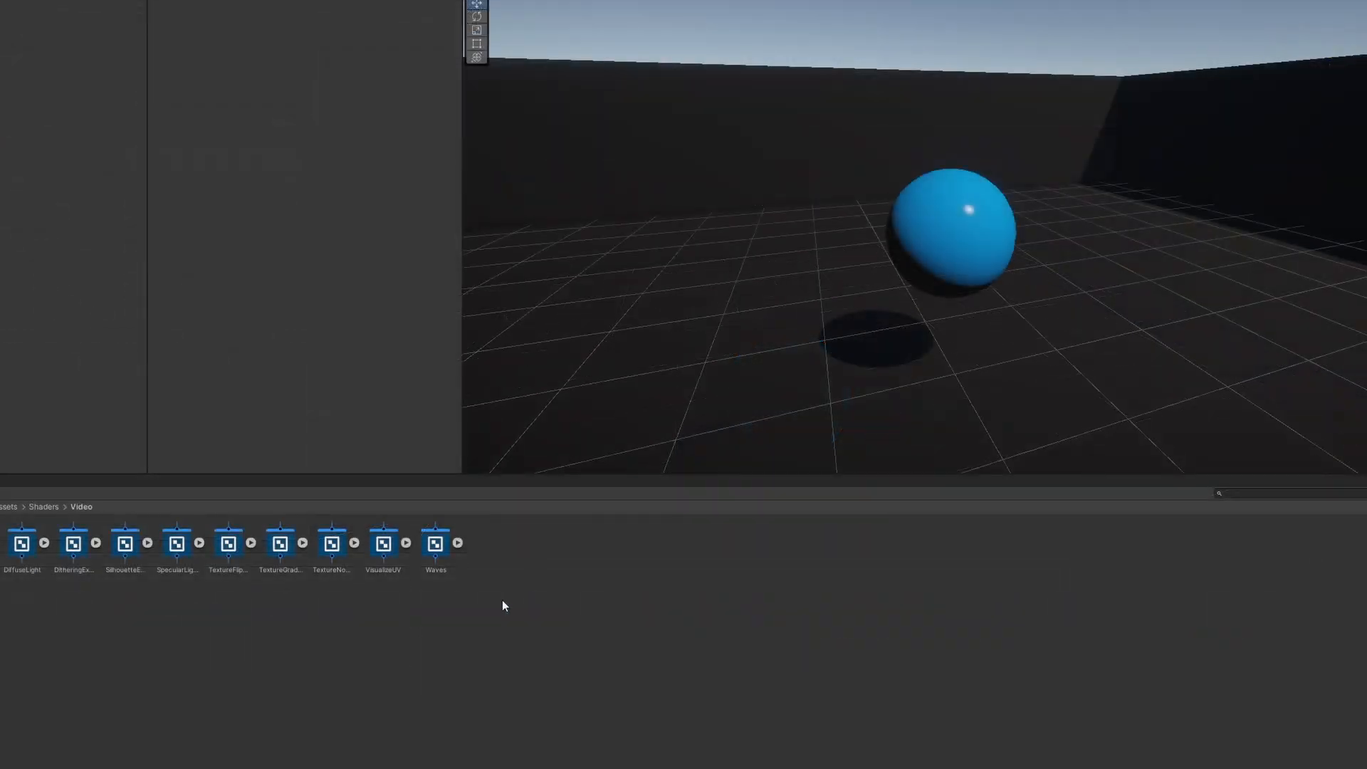
Create a URP Lit Shader Graph named LightingExample in the Shaders > Video folder
{"action": "right_click", "coordinate": [502, 600]}
{"action": "mouse_move", "coordinate": [646, 254]}
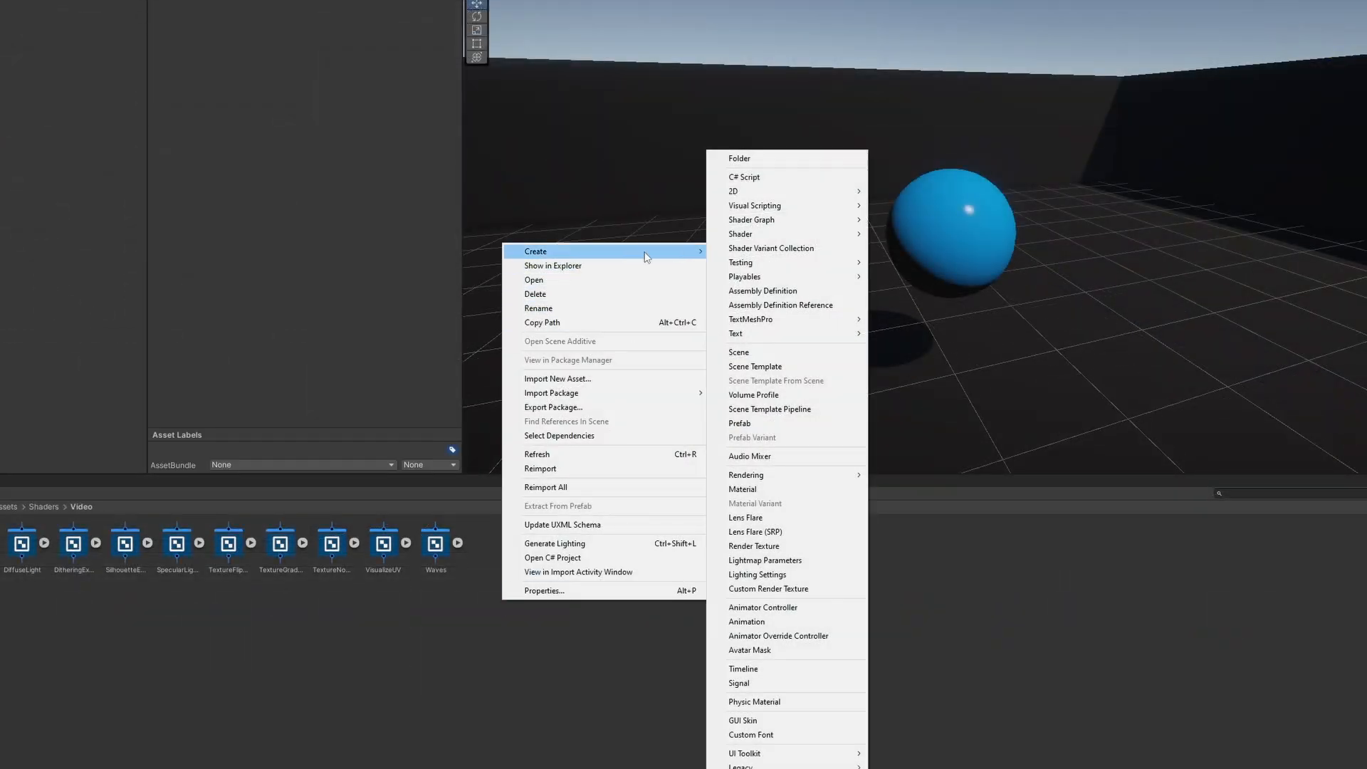
{"action": "mouse_move", "coordinate": [798, 224]}
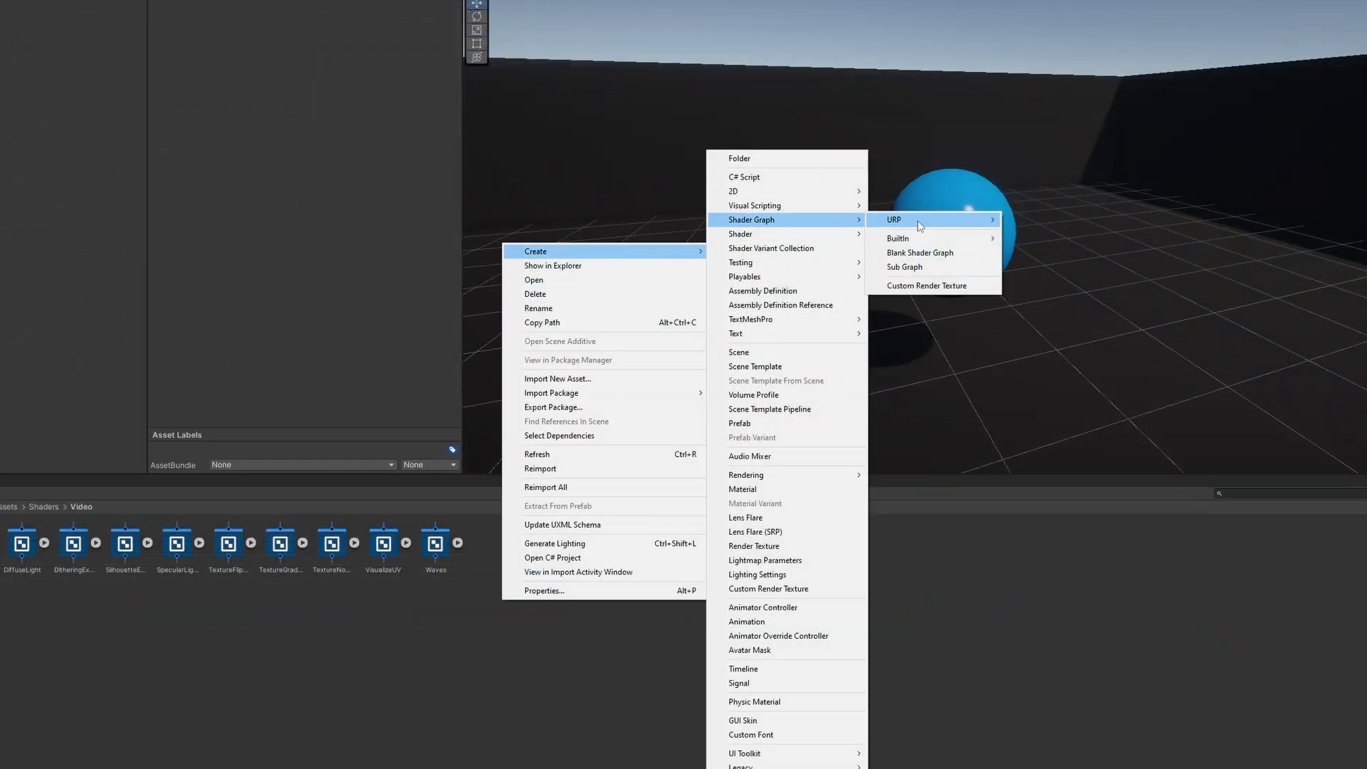
{"action": "mouse_move", "coordinate": [961, 227]}
{"action": "left_click", "coordinate": [1028, 221]}
{"action": "type", "text": "Light"}
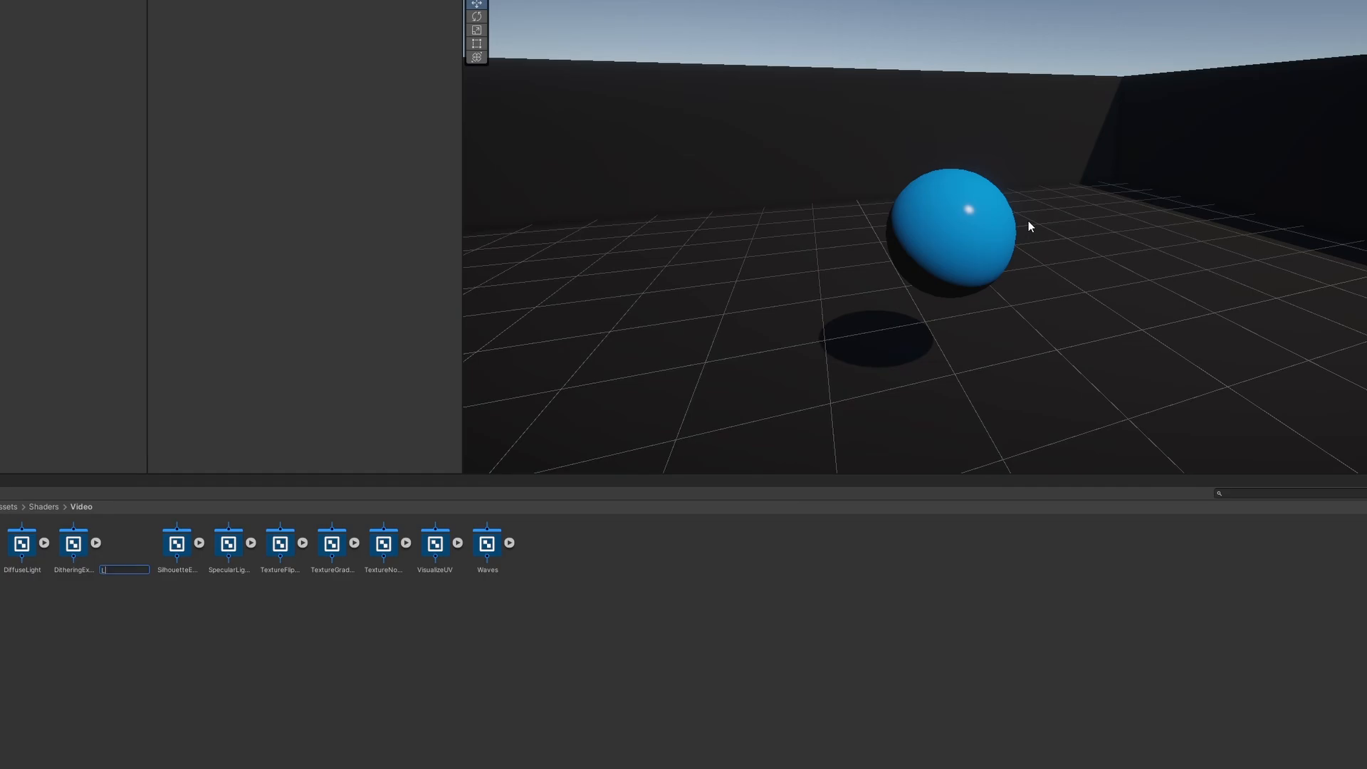
{"action": "type", "text": "ingExample"}
{"action": "key", "text": "Return"}
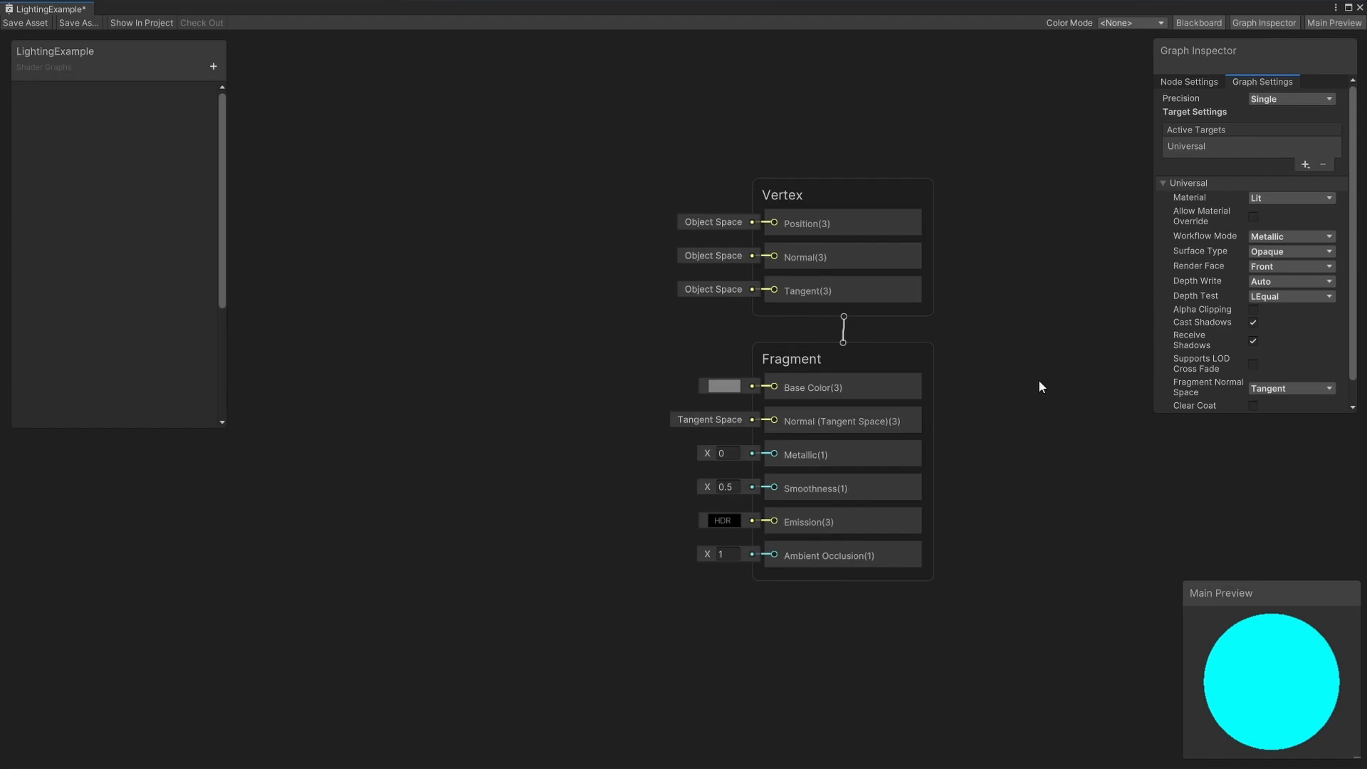
{"action": "left_click", "coordinate": [866, 387]}
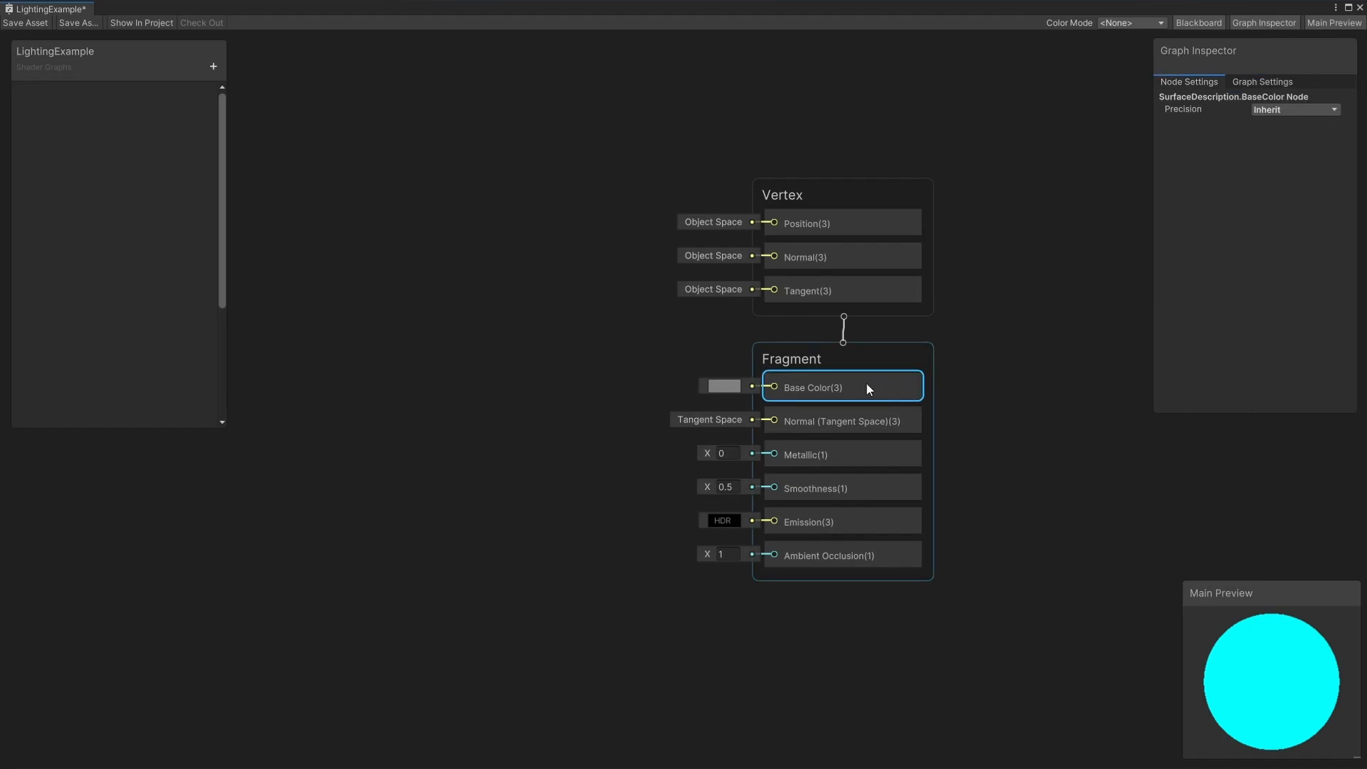
{"action": "left_click", "coordinate": [887, 491]}
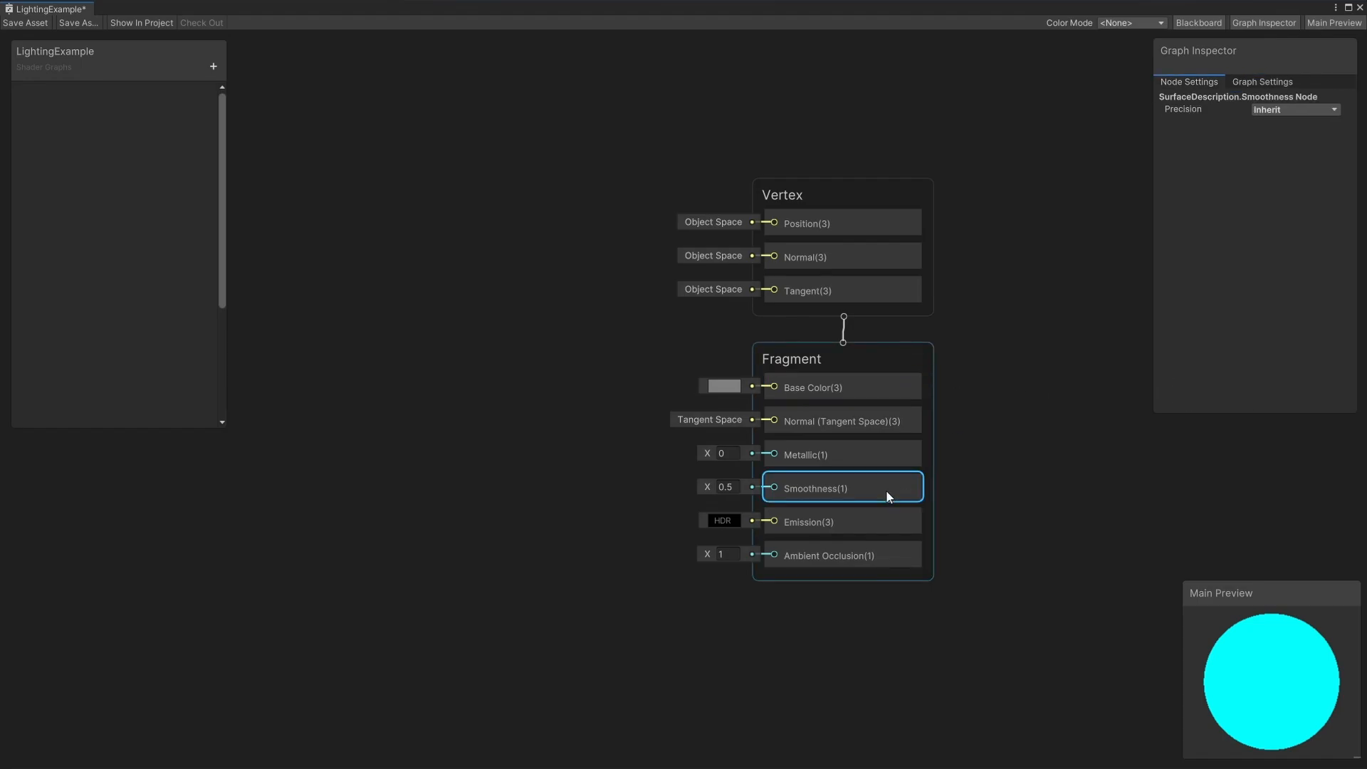
{"action": "left_click", "coordinate": [894, 456]}
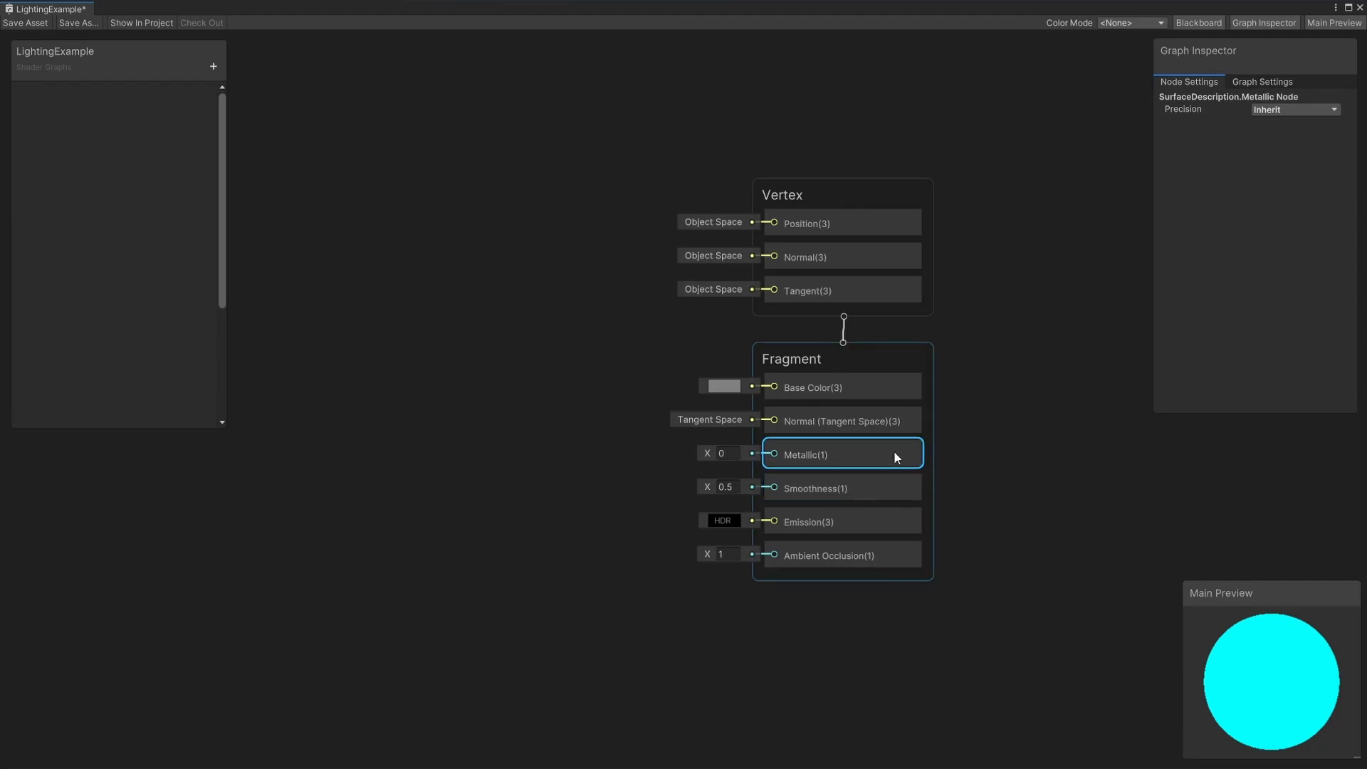
{"action": "left_click", "coordinate": [1052, 463]}
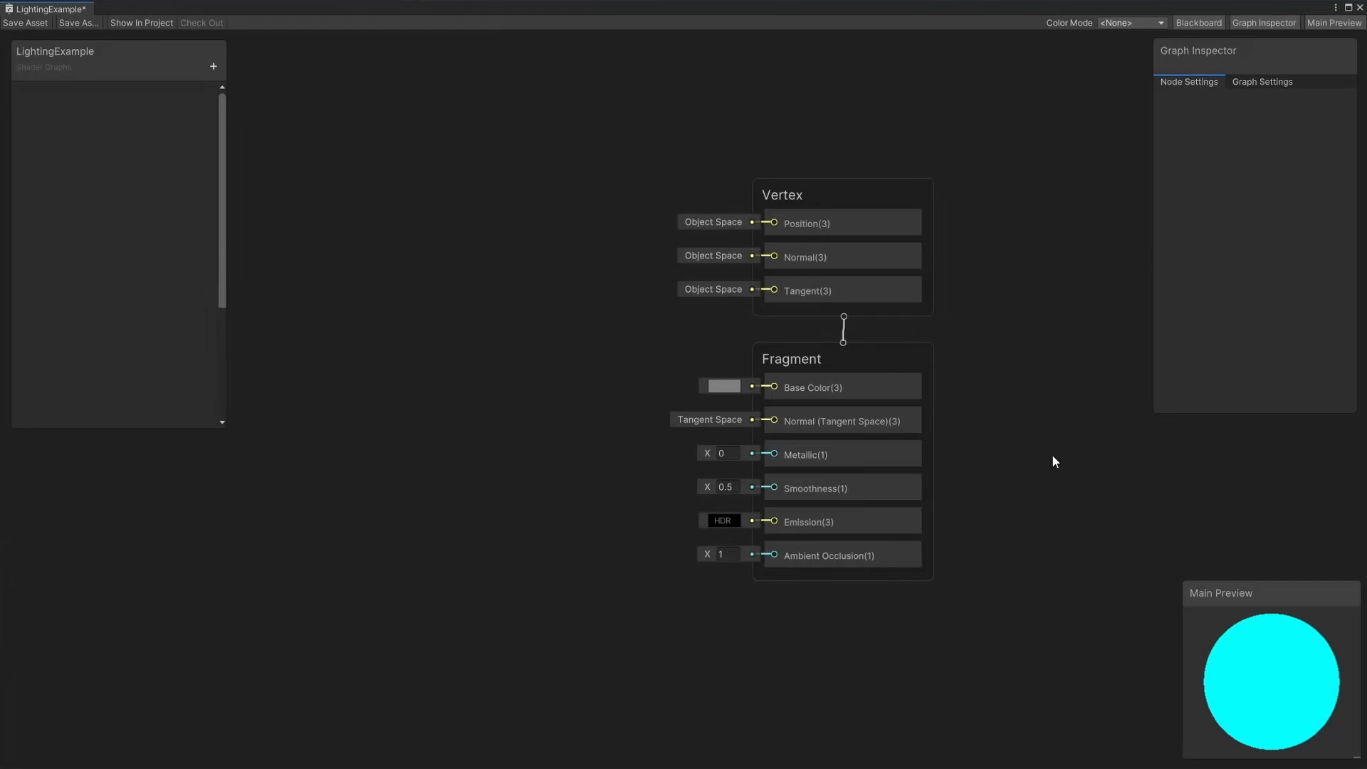
Add a Texture 2D property named Base Texture and place its node in the graph
{"action": "left_click", "coordinate": [214, 66]}
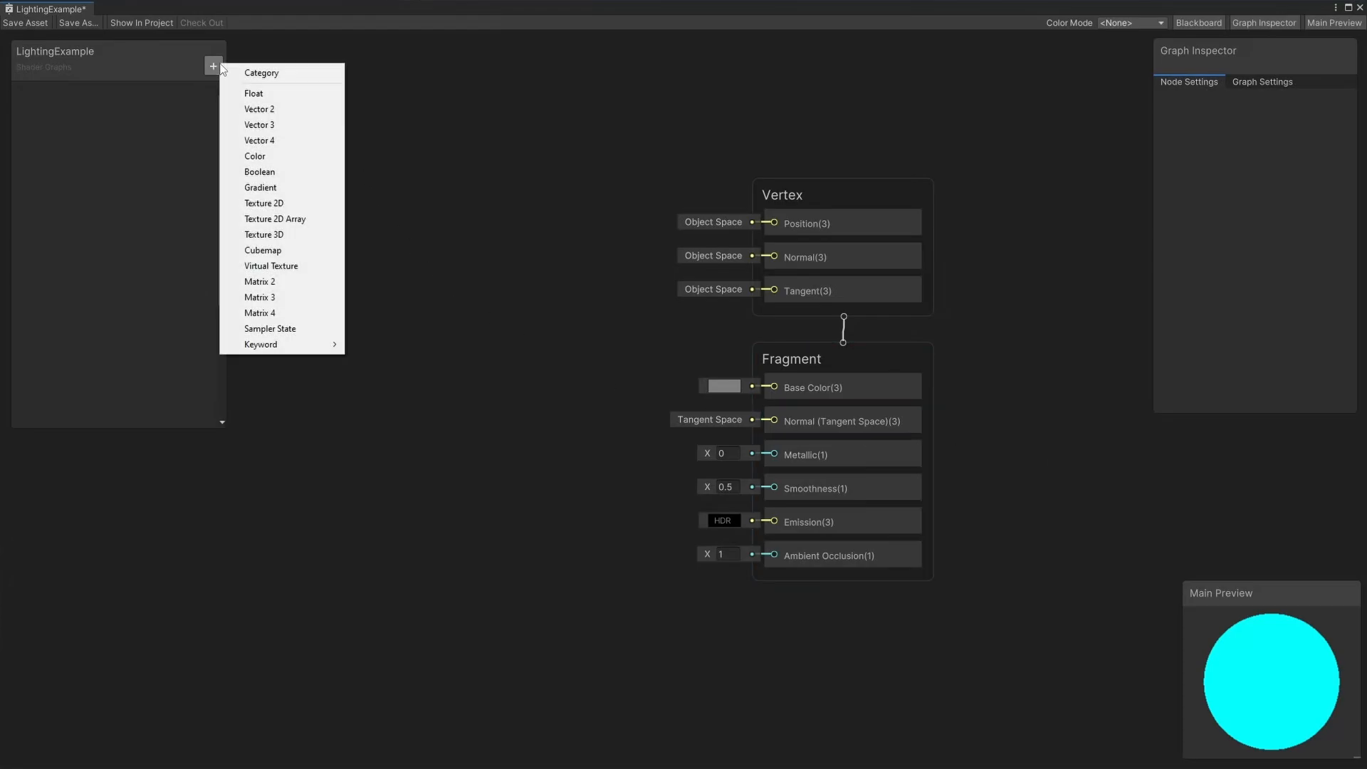
{"action": "left_click", "coordinate": [272, 204]}
{"action": "type", "text": "Base Texture"}
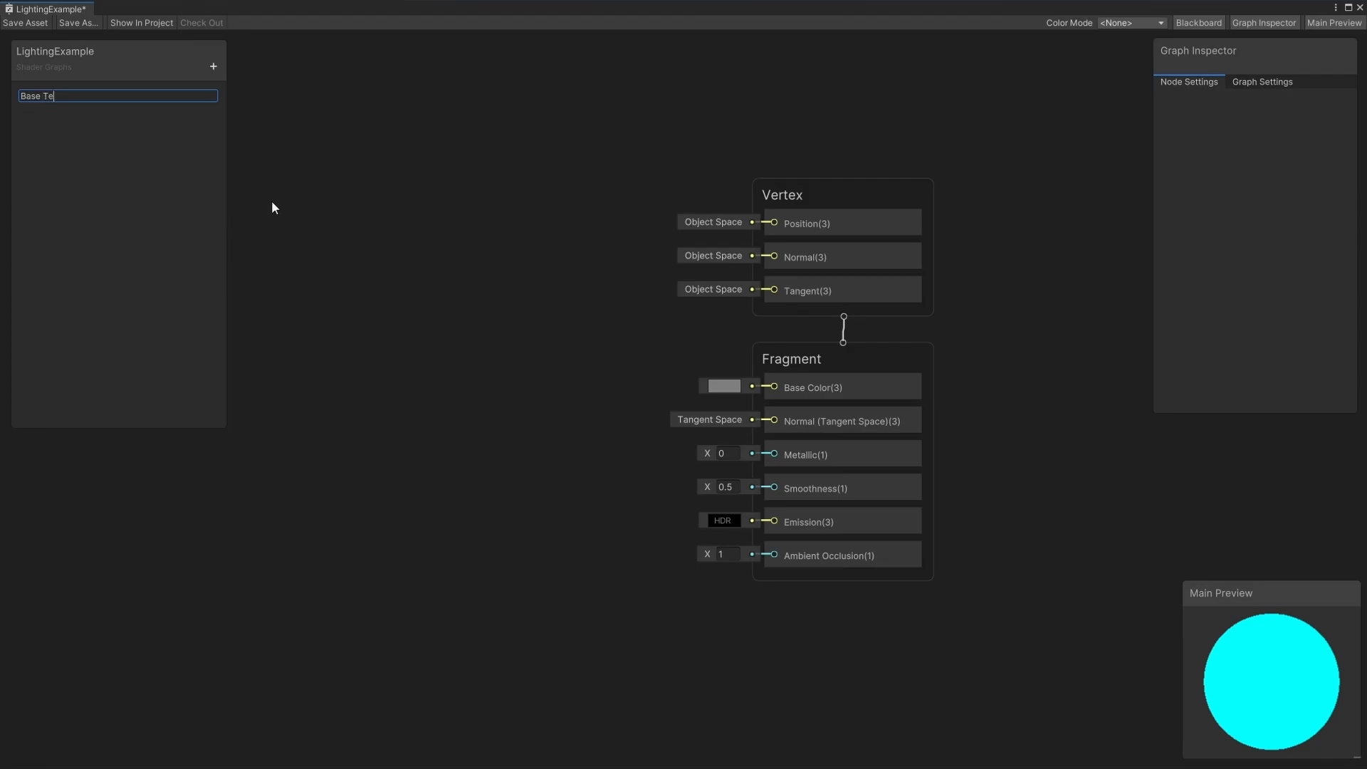
{"action": "key", "text": "Return"}
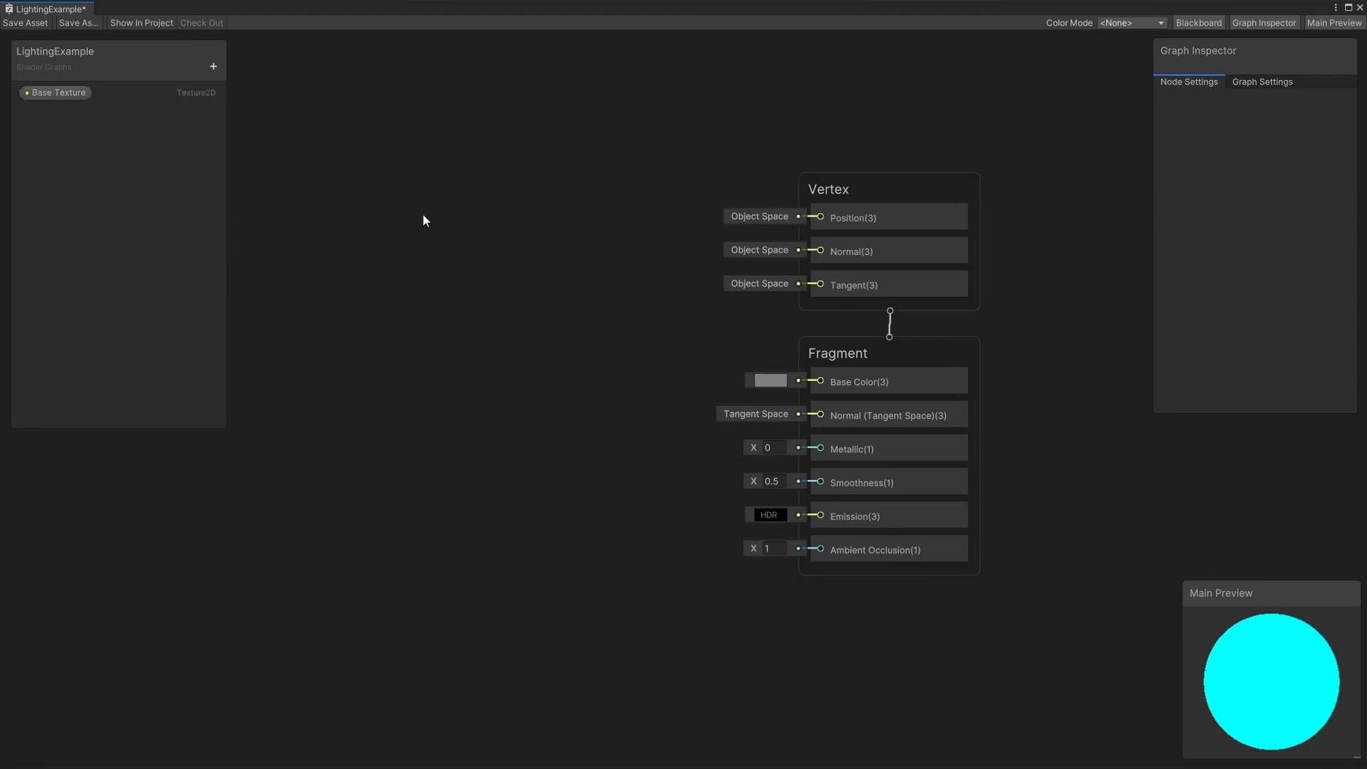
{"action": "left_click_drag", "start_coordinate": [80, 92], "coordinate": [95, 123]}
{"action": "left_click_drag", "start_coordinate": [320, 259], "coordinate": [339, 327]}
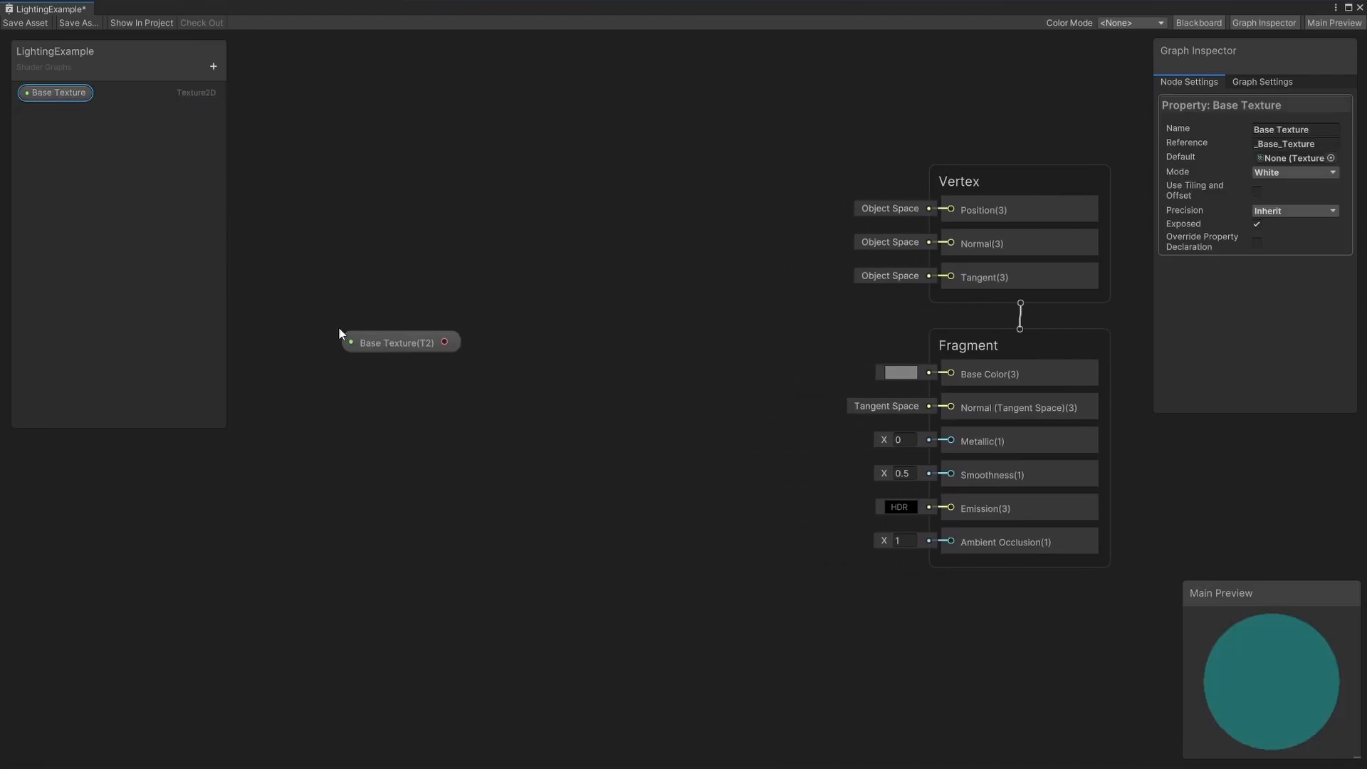
Feed Base Texture into a new Sample Texture 2D node and connect its RGBA output to the Fragment's Base Color
{"action": "left_click_drag", "start_coordinate": [443, 343], "coordinate": [570, 333]}
{"action": "type", "text": "sample"}
{"action": "left_click", "coordinate": [558, 418]}
{"action": "left_click_drag", "start_coordinate": [645, 363], "coordinate": [951, 374]}
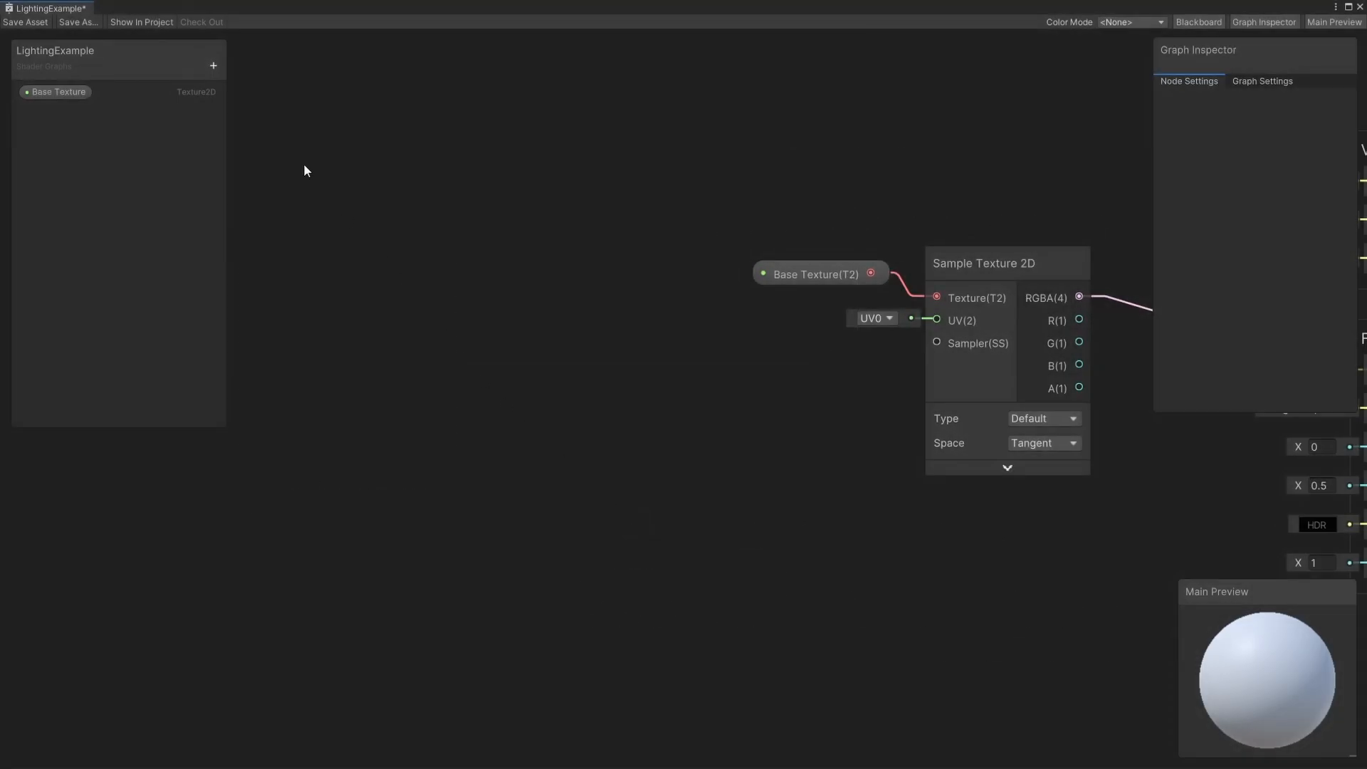
Add a Texture 2D property named Heightmap Texture and place its node in the graph
{"action": "left_click", "coordinate": [213, 65]}
{"action": "left_click", "coordinate": [258, 205]}
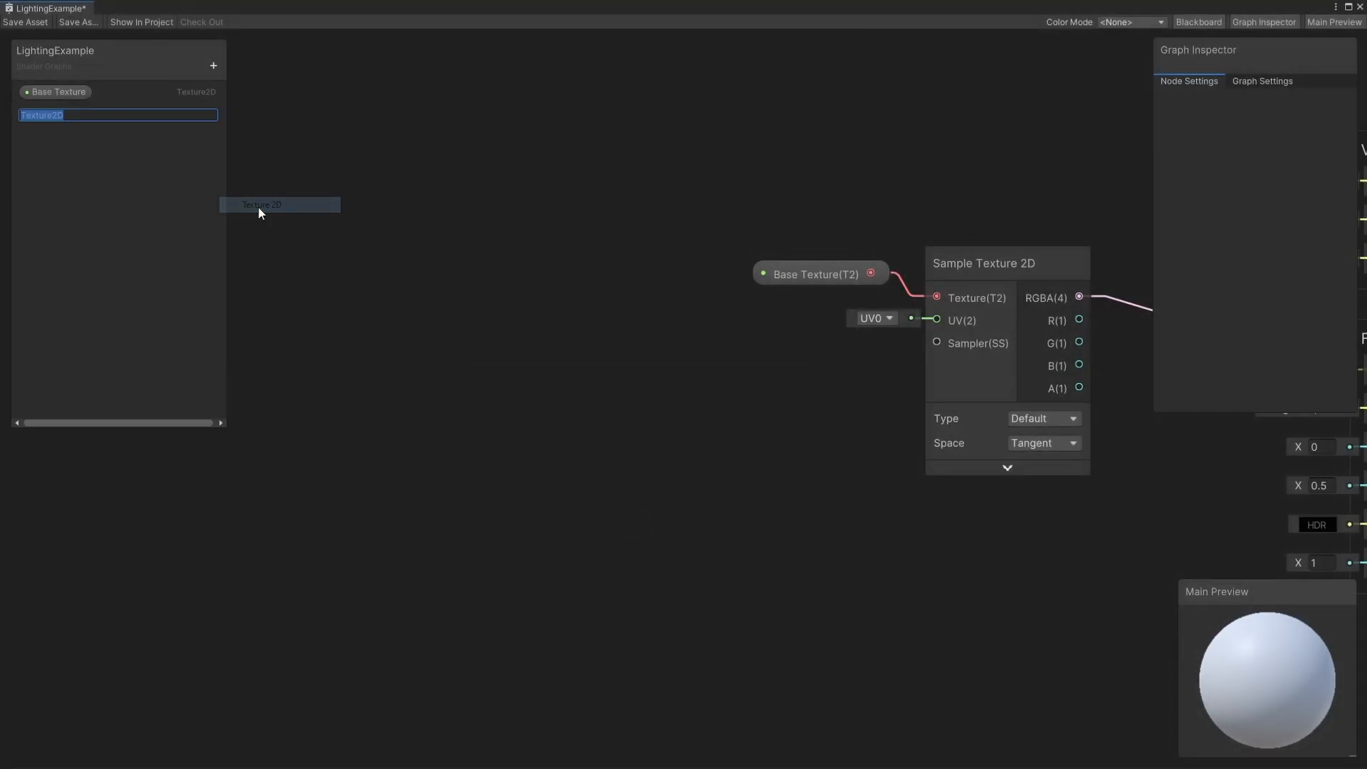
{"action": "type", "text": "Heightmap"}
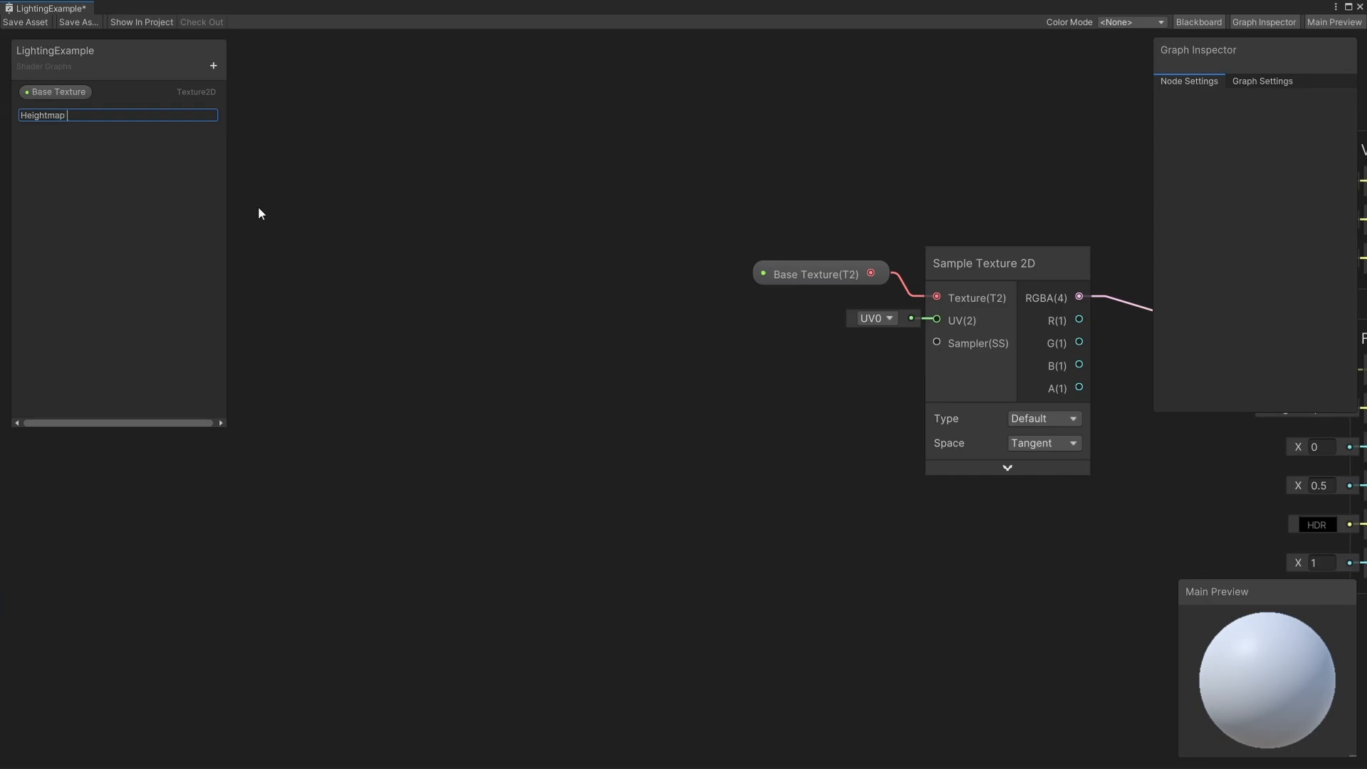
{"action": "type", "text": " Texture"}
{"action": "key", "text": "Return"}
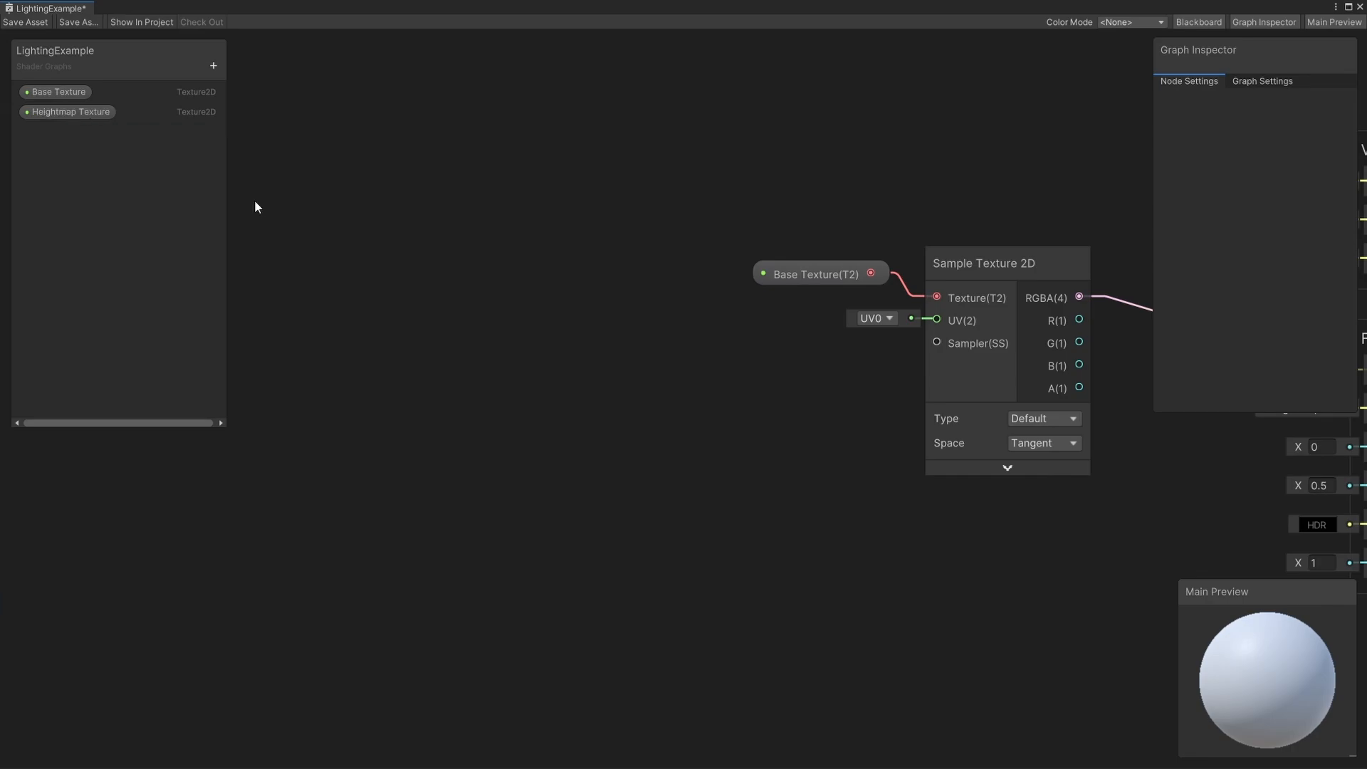
{"action": "left_click", "coordinate": [96, 116]}
{"action": "left_click_drag", "start_coordinate": [271, 265], "coordinate": [274, 279]}
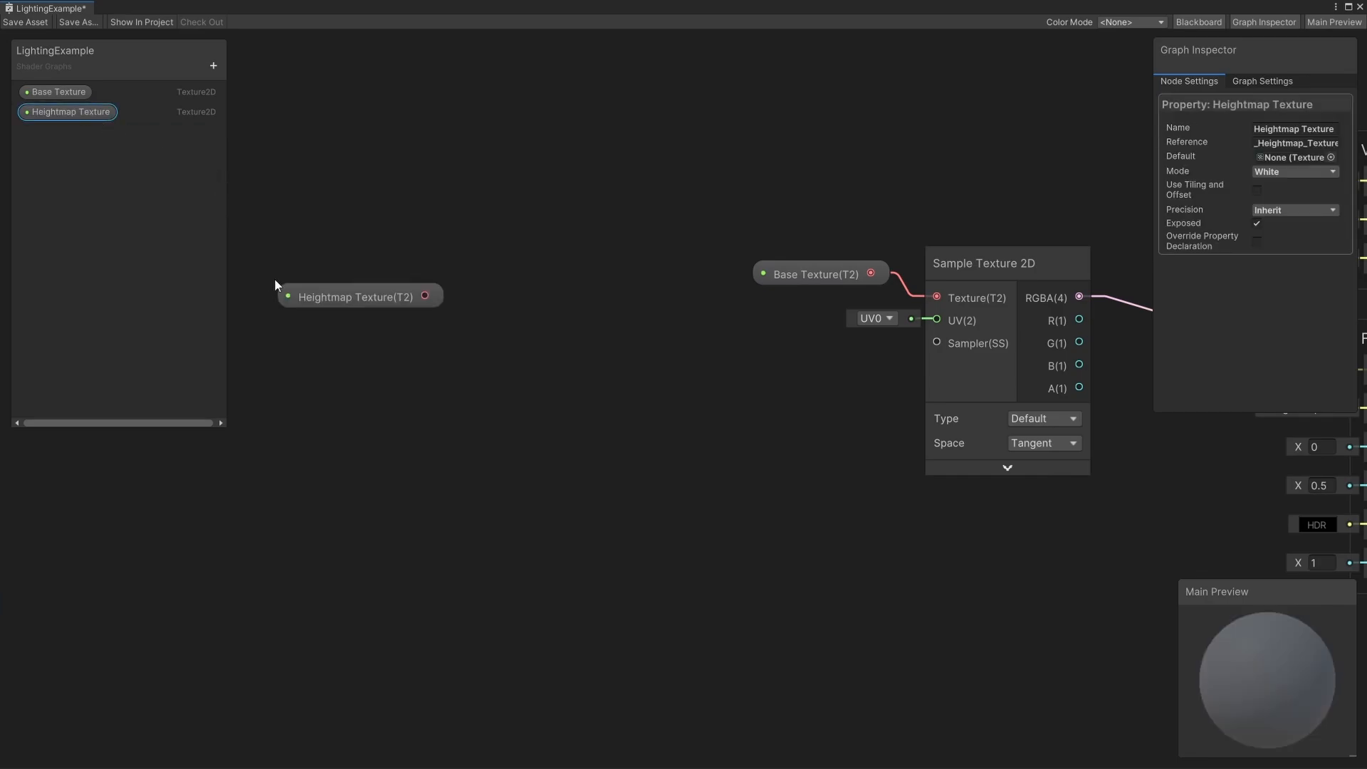
Feed Heightmap Texture into a new Parallax Mapping node and connect its ParallaxUVs output to the Base Texture sampler's UV input
{"action": "left_click_drag", "start_coordinate": [425, 295], "coordinate": [492, 297]}
{"action": "type", "text": "p"}
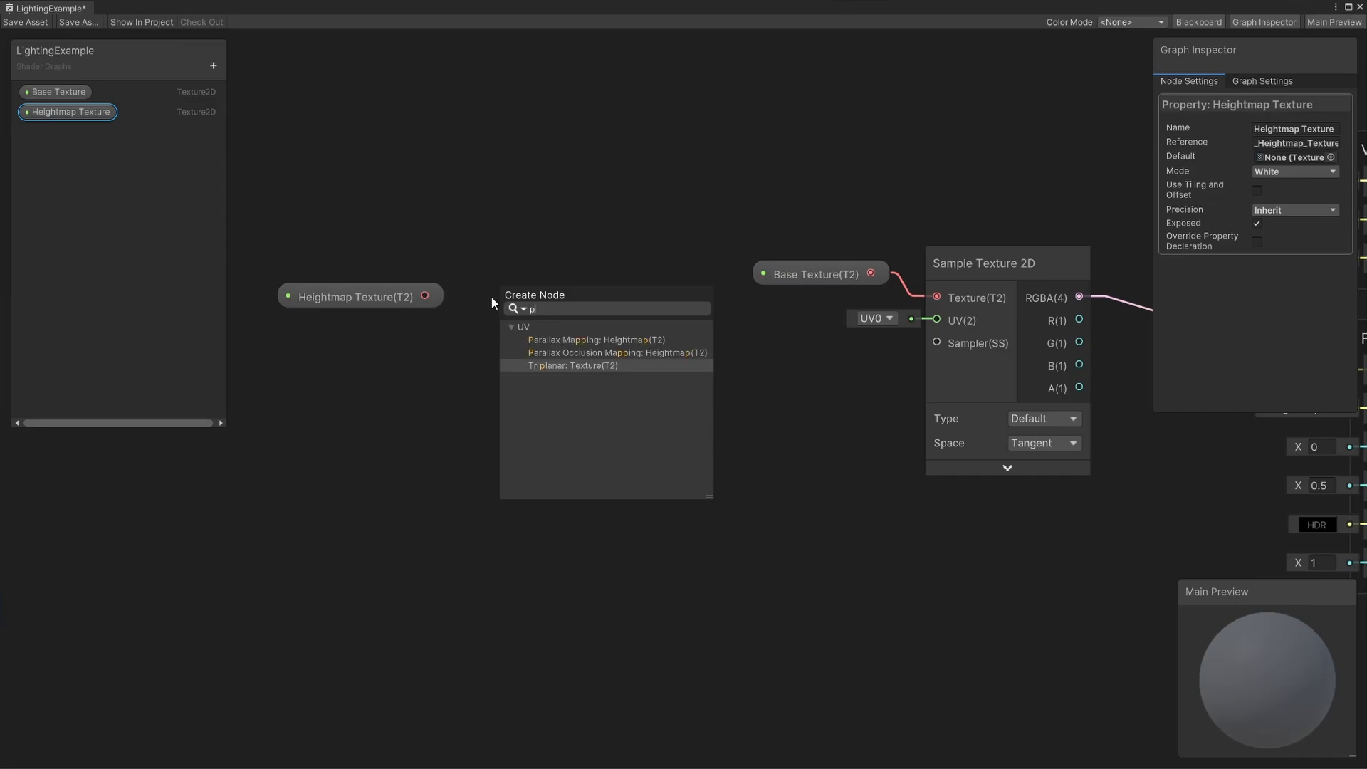
{"action": "type", "text": "aralla"}
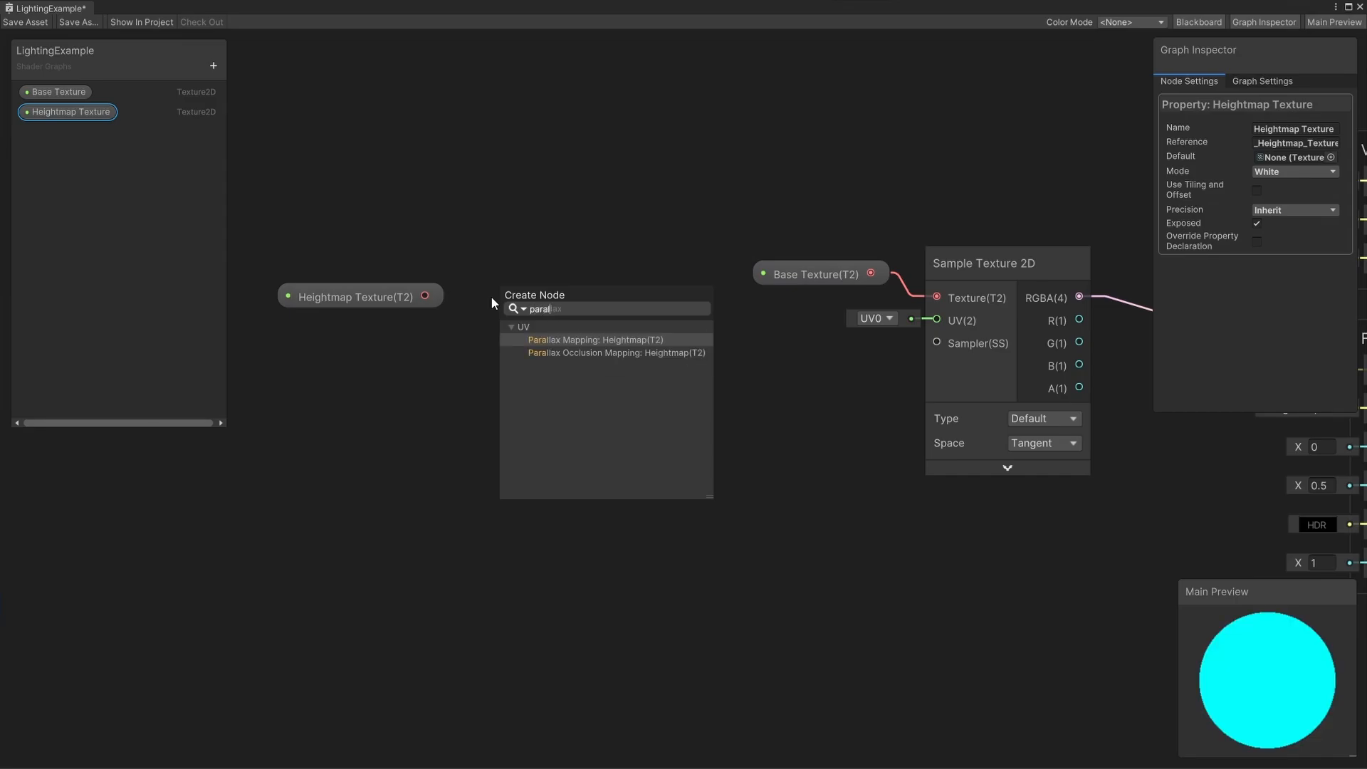
{"action": "left_click", "coordinate": [588, 340]}
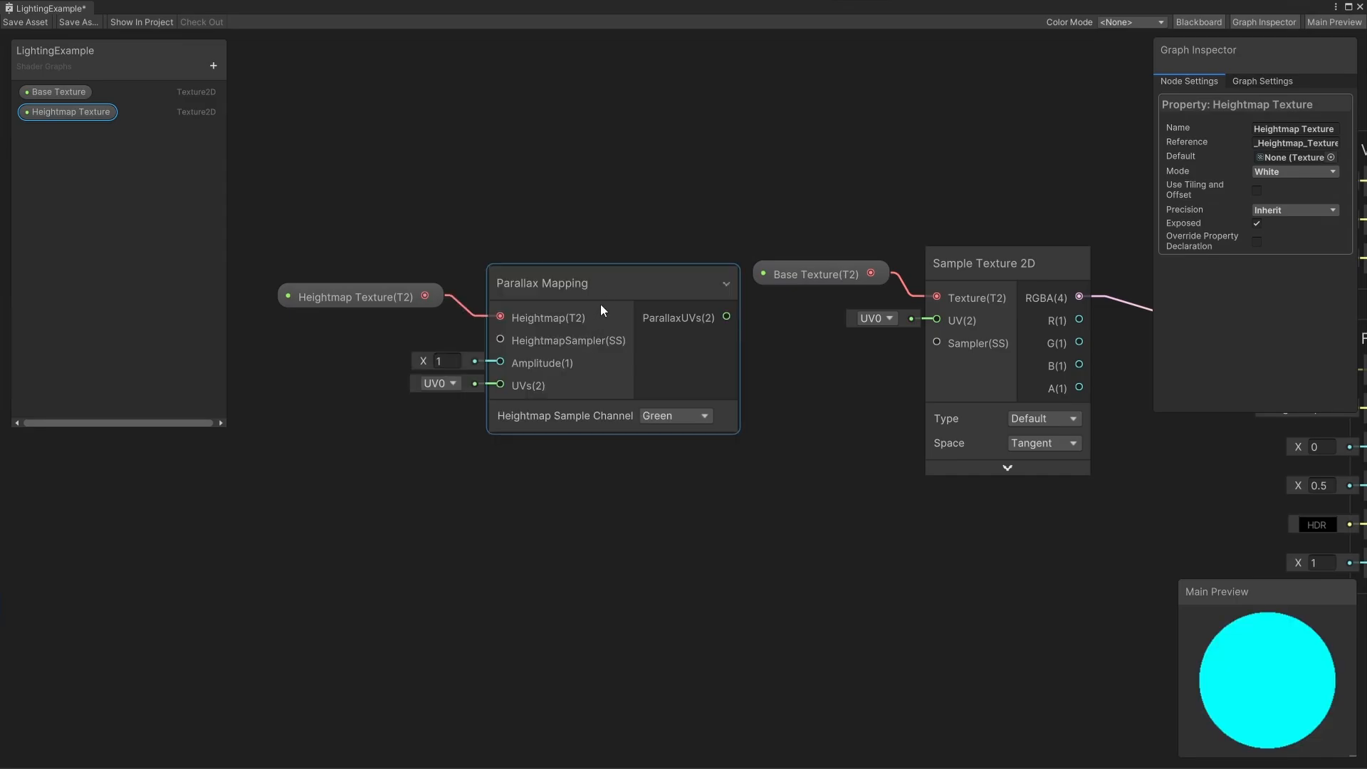
{"action": "left_click_drag", "start_coordinate": [600, 283], "coordinate": [608, 339]}
{"action": "left_click_drag", "start_coordinate": [392, 300], "coordinate": [375, 348]}
{"action": "left_click", "coordinate": [457, 249]}
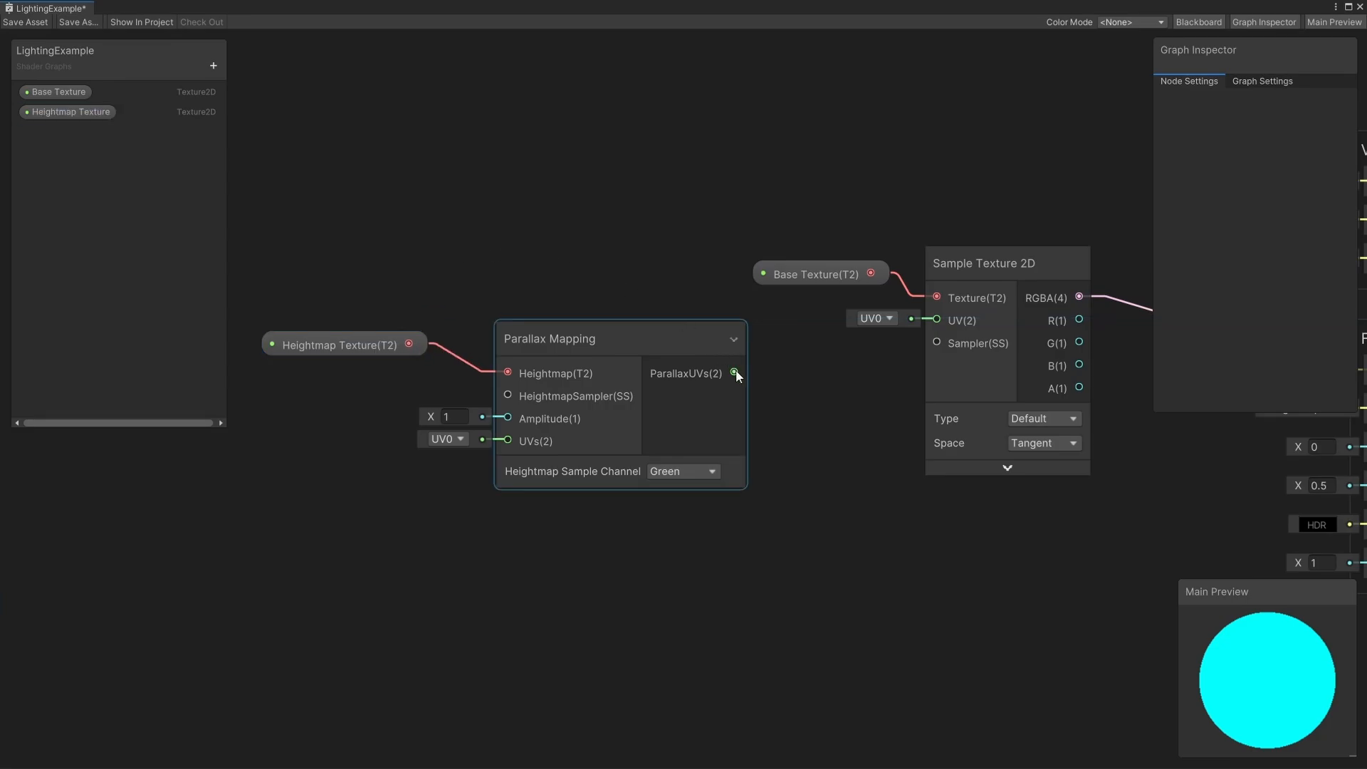
{"action": "left_click_drag", "start_coordinate": [734, 372], "coordinate": [938, 323]}
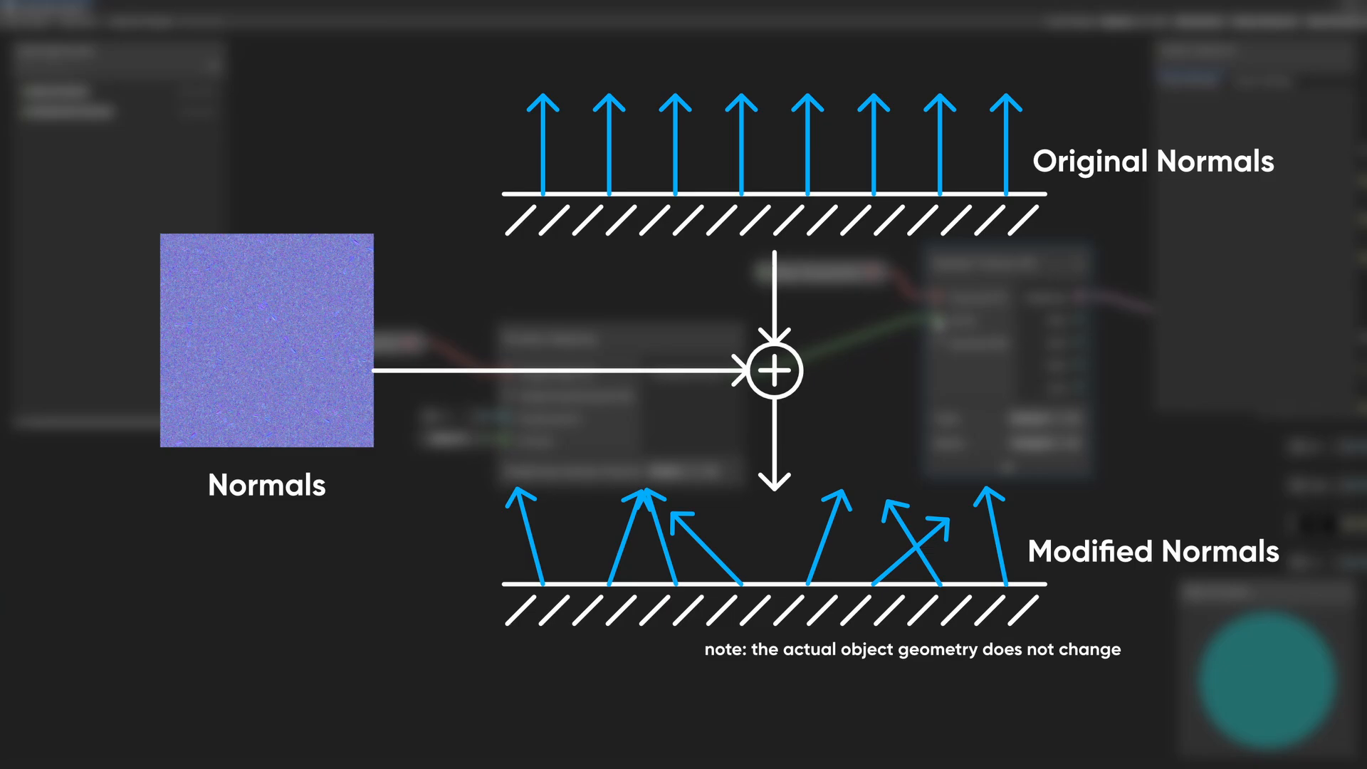
Add a Texture 2D property named Normal Texture and set its mode to NormalMap
{"action": "type", "text": "Texture"}
{"action": "key", "text": "Return"}
{"action": "left_click", "coordinate": [67, 131]}
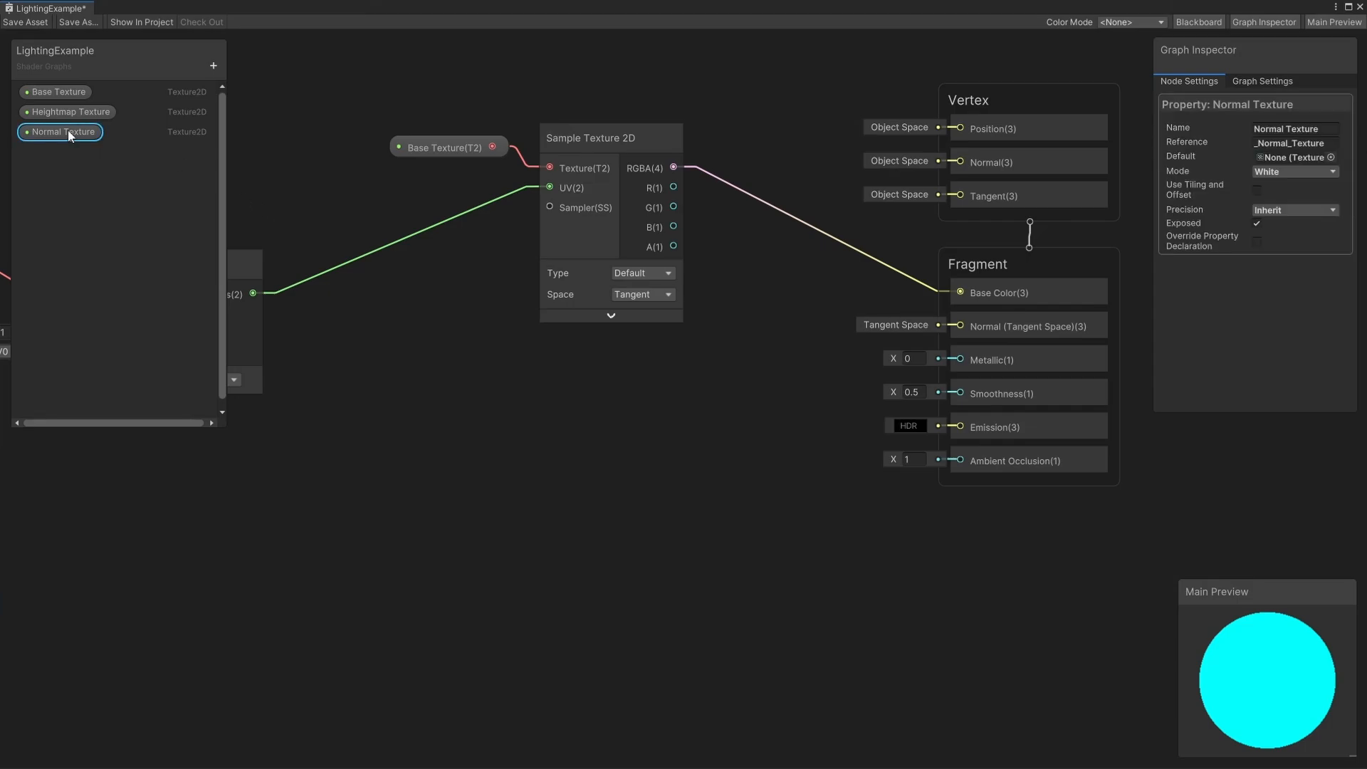
{"action": "left_click", "coordinate": [1293, 172]}
{"action": "left_click", "coordinate": [1282, 235]}
Place Normal Texture in the graph with its own Sample Texture 2D node and feed ParallaxUVs into that sampler's UV input
{"action": "left_click_drag", "start_coordinate": [211, 282], "coordinate": [425, 453]}
{"action": "left_click", "coordinate": [618, 495]}
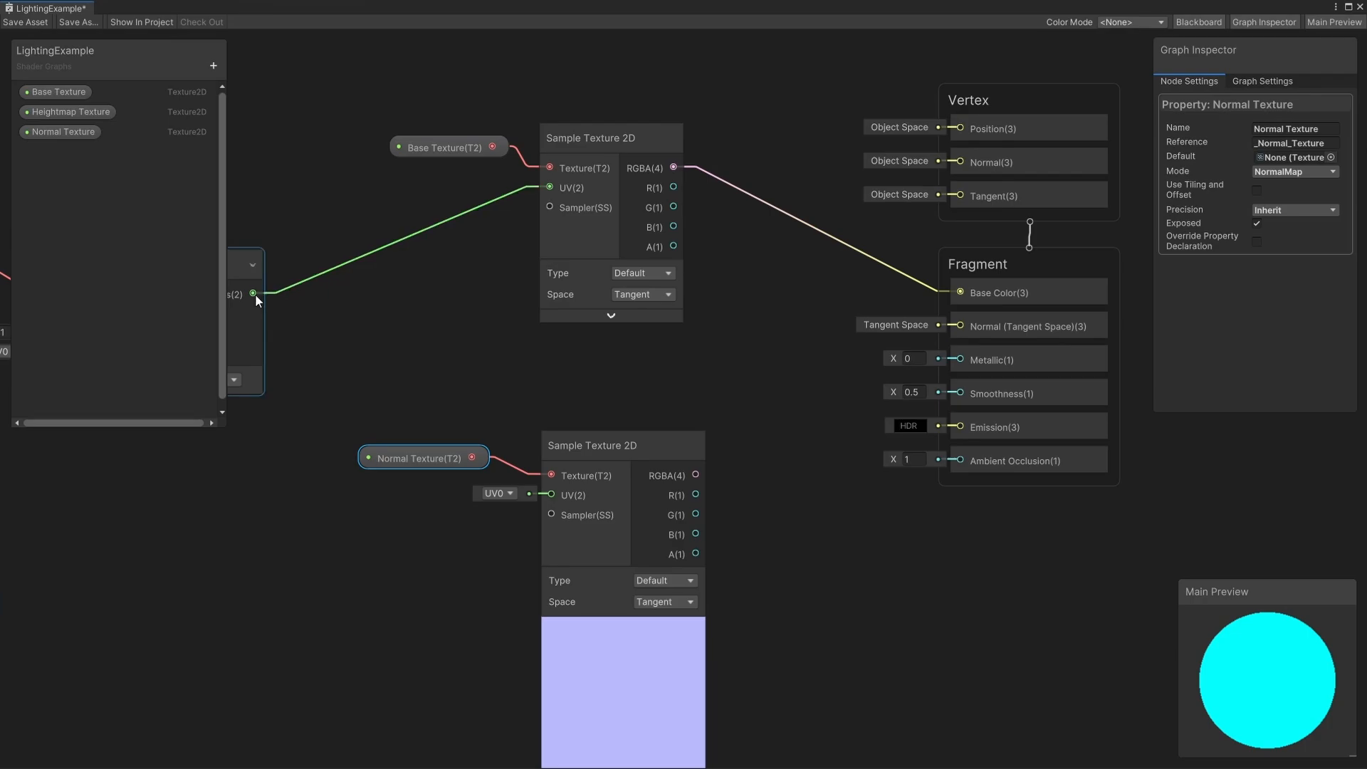
{"action": "left_click_drag", "start_coordinate": [255, 293], "coordinate": [561, 493]}
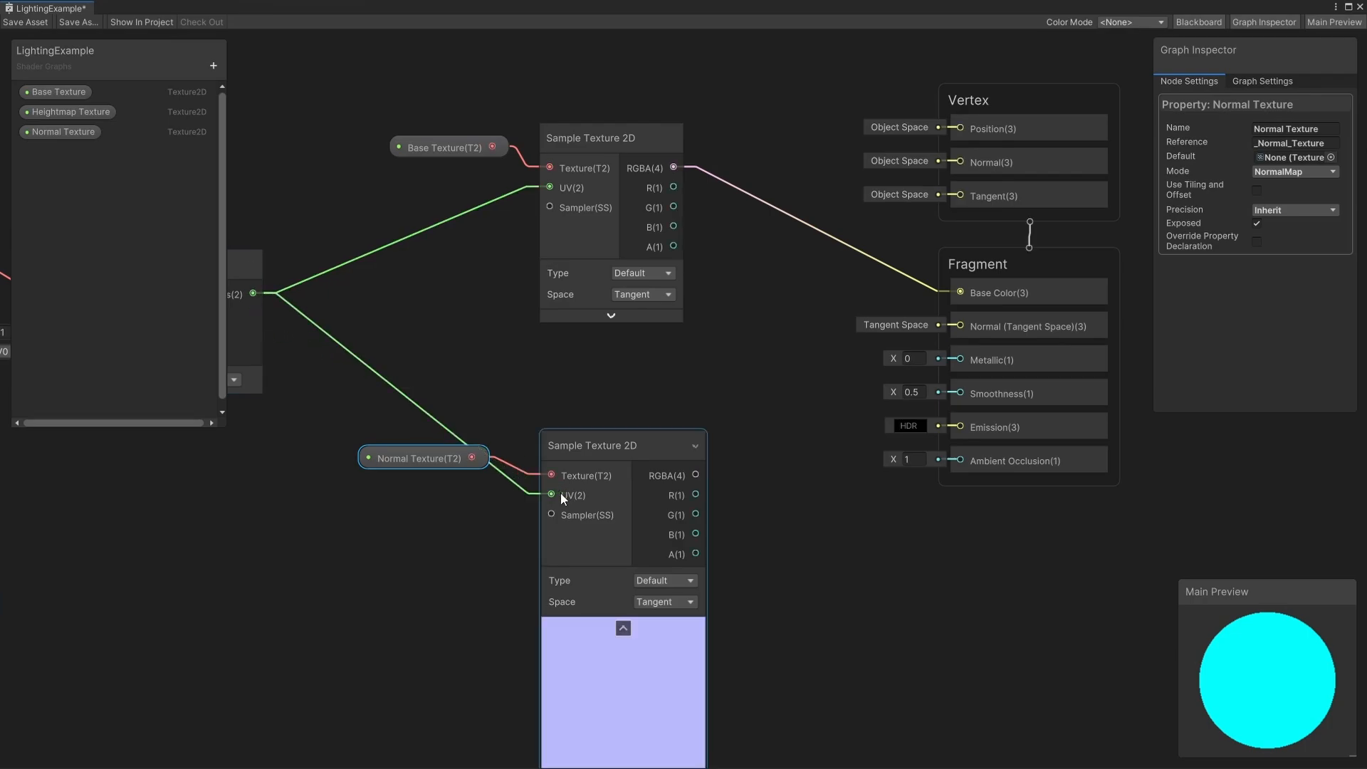
Set the Normal Texture sampler's Type to Normal and connect its RGBA output to the Fragment's Normal (Tangent Space)
{"action": "left_click", "coordinate": [679, 588]}
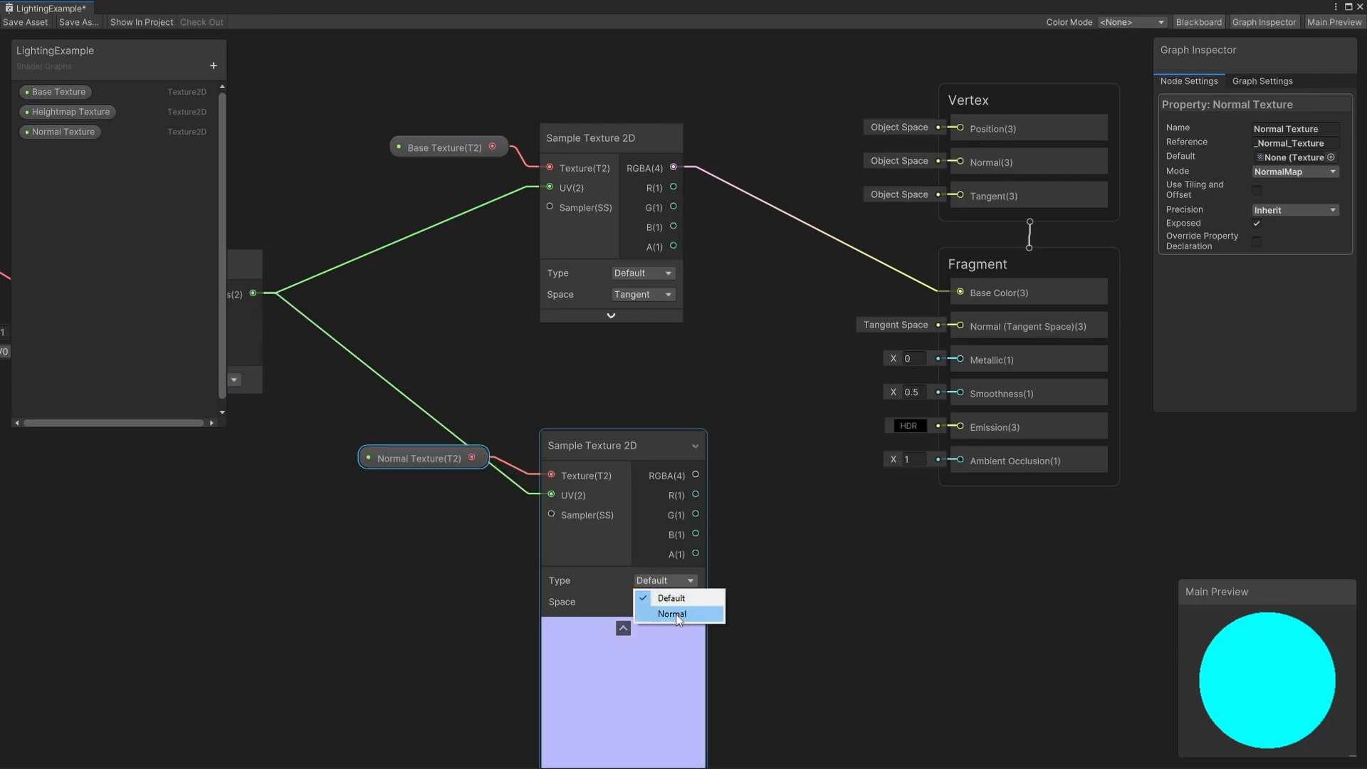
{"action": "left_click", "coordinate": [676, 615]}
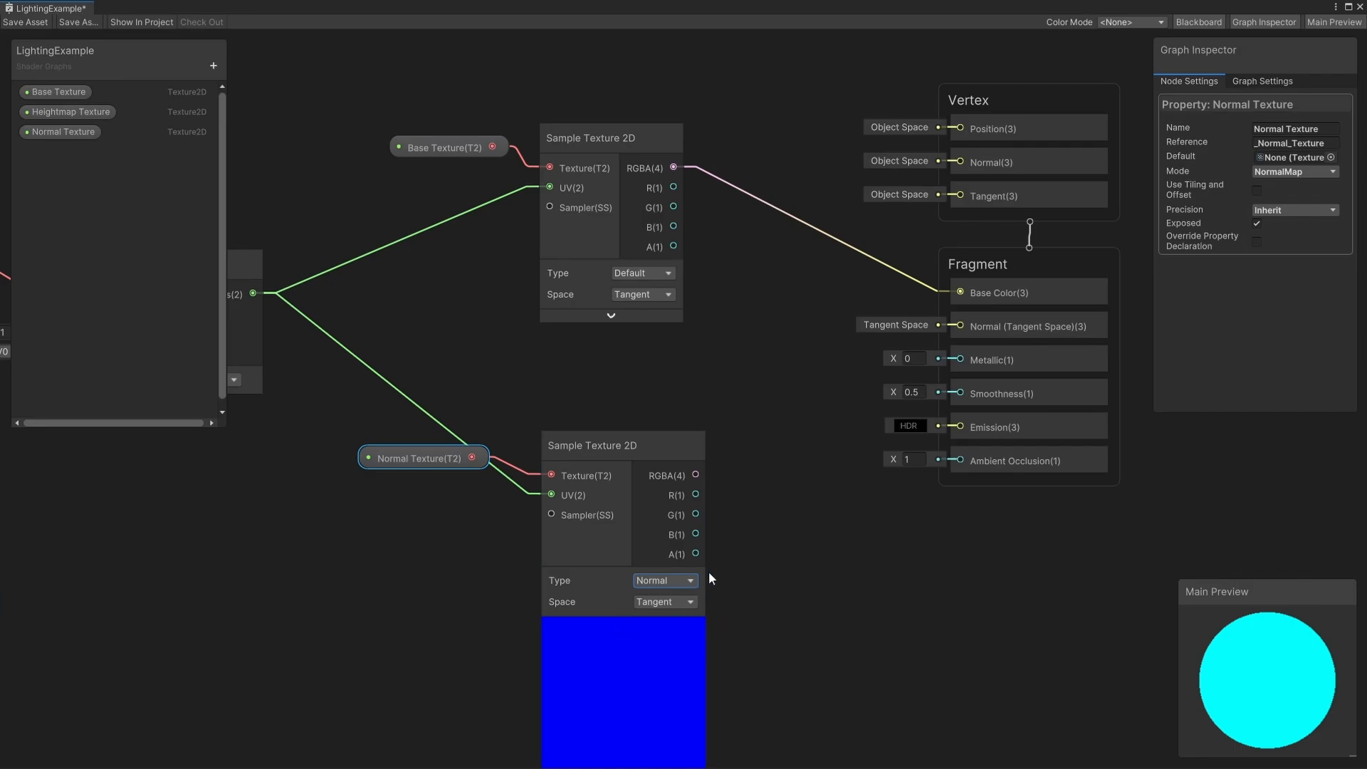
{"action": "left_click_drag", "start_coordinate": [696, 475], "coordinate": [970, 324]}
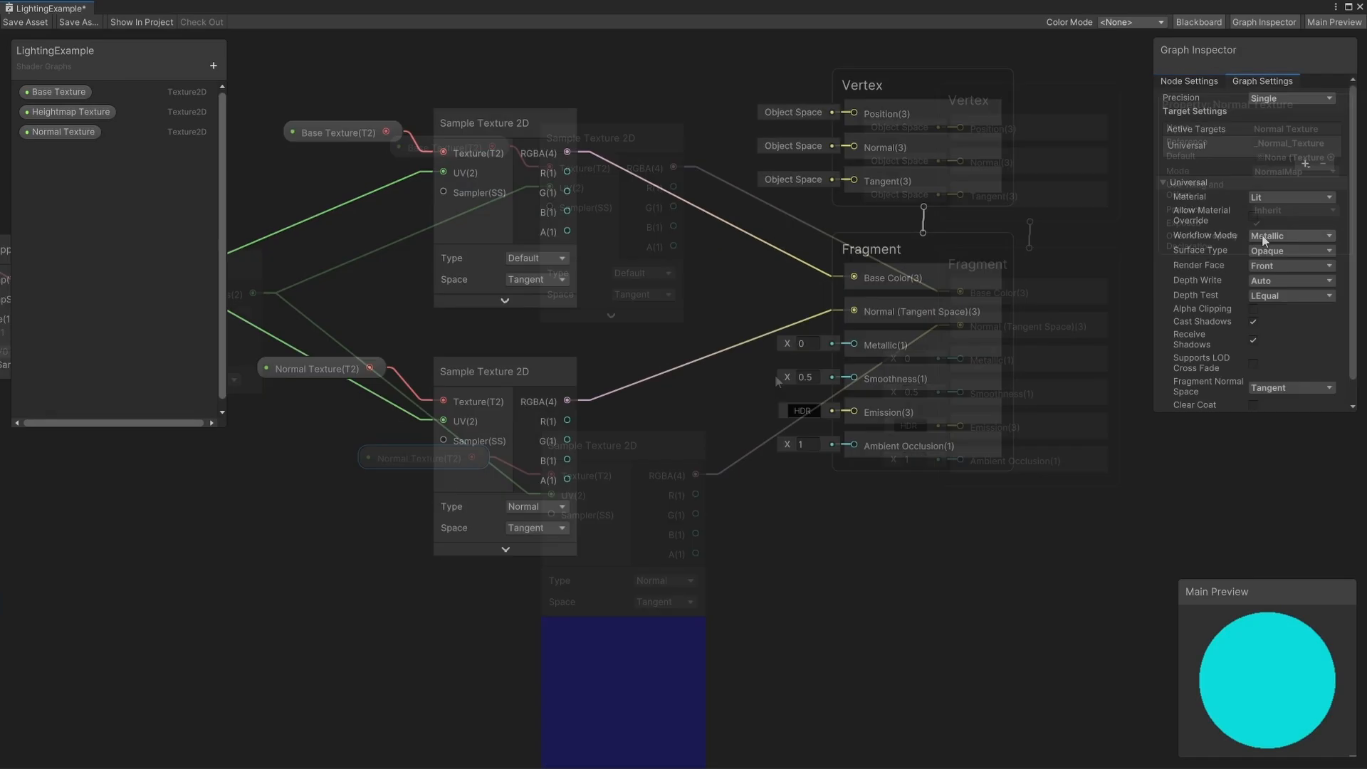
Switch the graph's Workflow Mode to Specular and move the Specular Color block directly below Normal (Tangent Space)
{"action": "left_click", "coordinate": [1293, 236]}
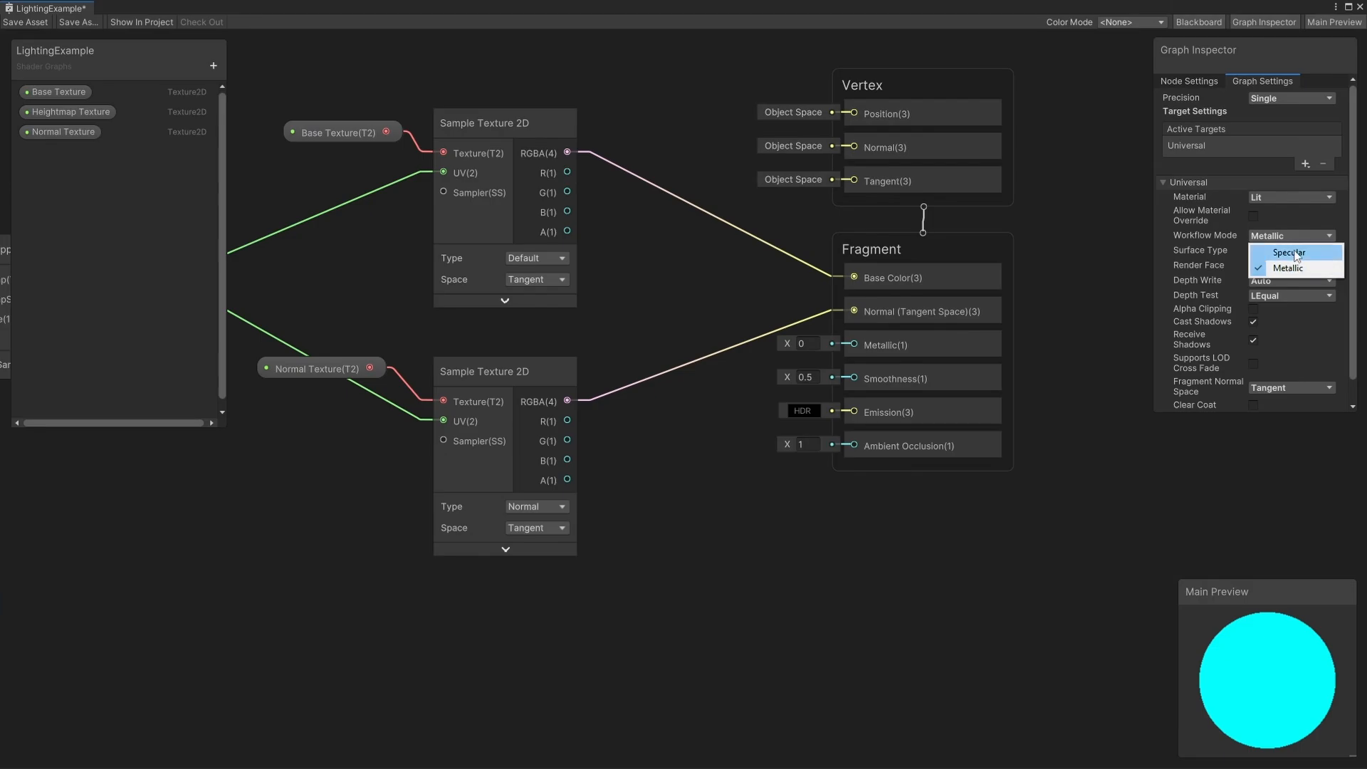
{"action": "left_click", "coordinate": [1290, 252]}
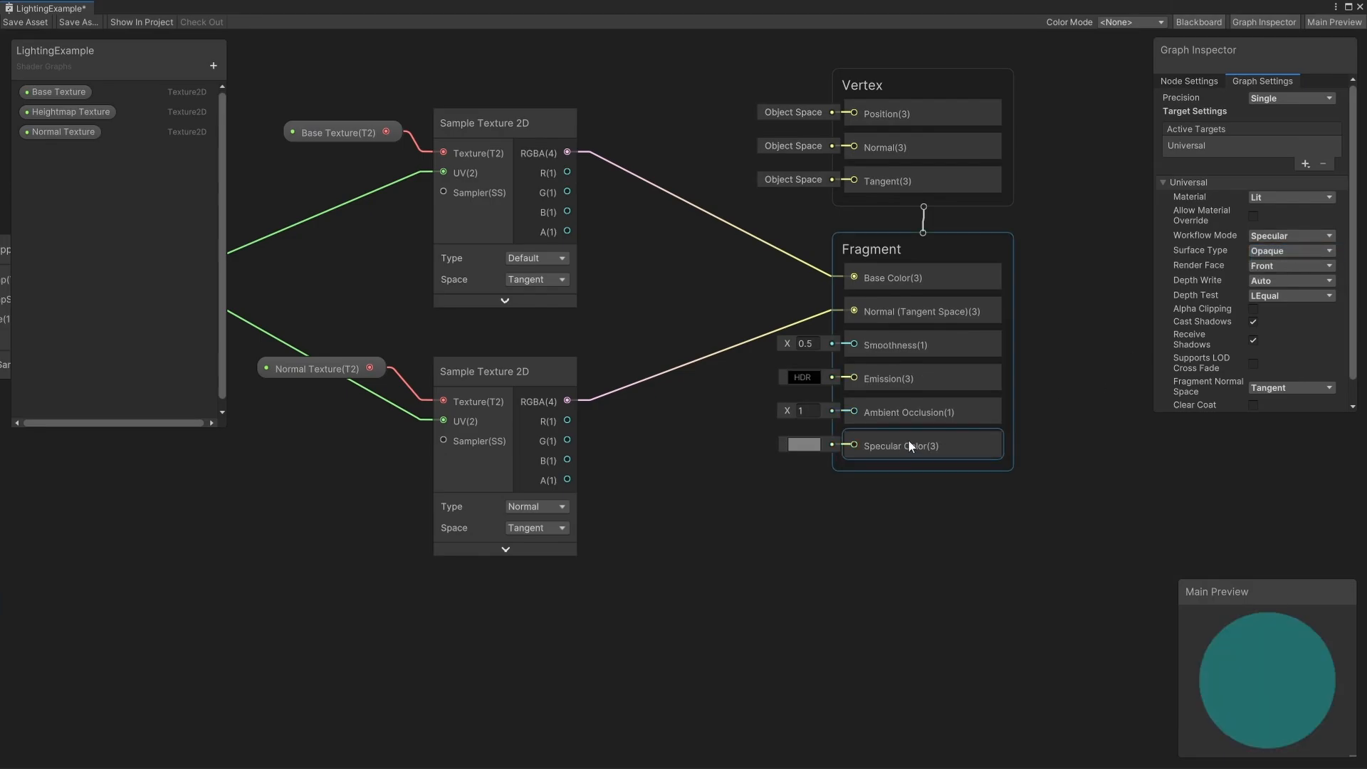
{"action": "left_click_drag", "start_coordinate": [895, 448], "coordinate": [895, 340]}
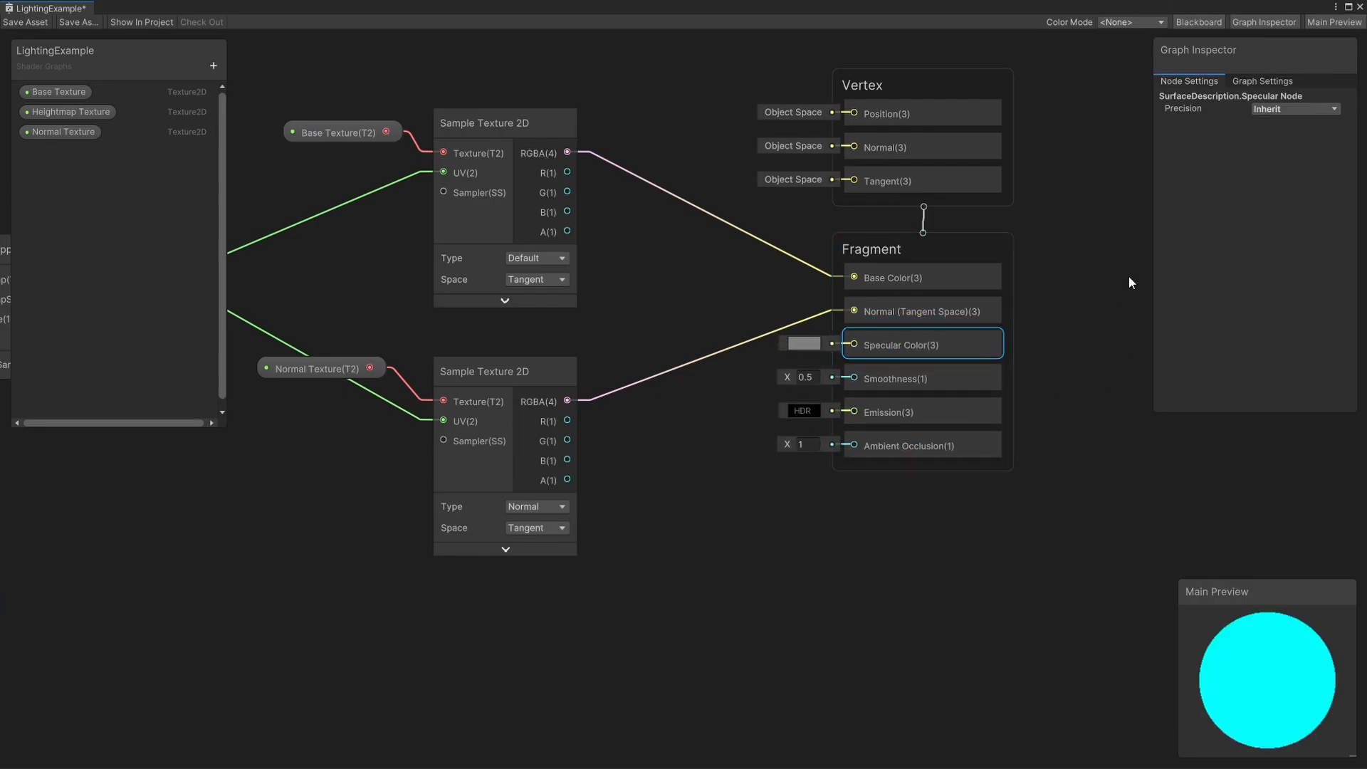
Switch the graph's Workflow Mode to Metallic and move the Metallic block directly below Normal (Tangent Space)
{"action": "left_click", "coordinate": [1254, 79]}
{"action": "left_click", "coordinate": [1290, 236]}
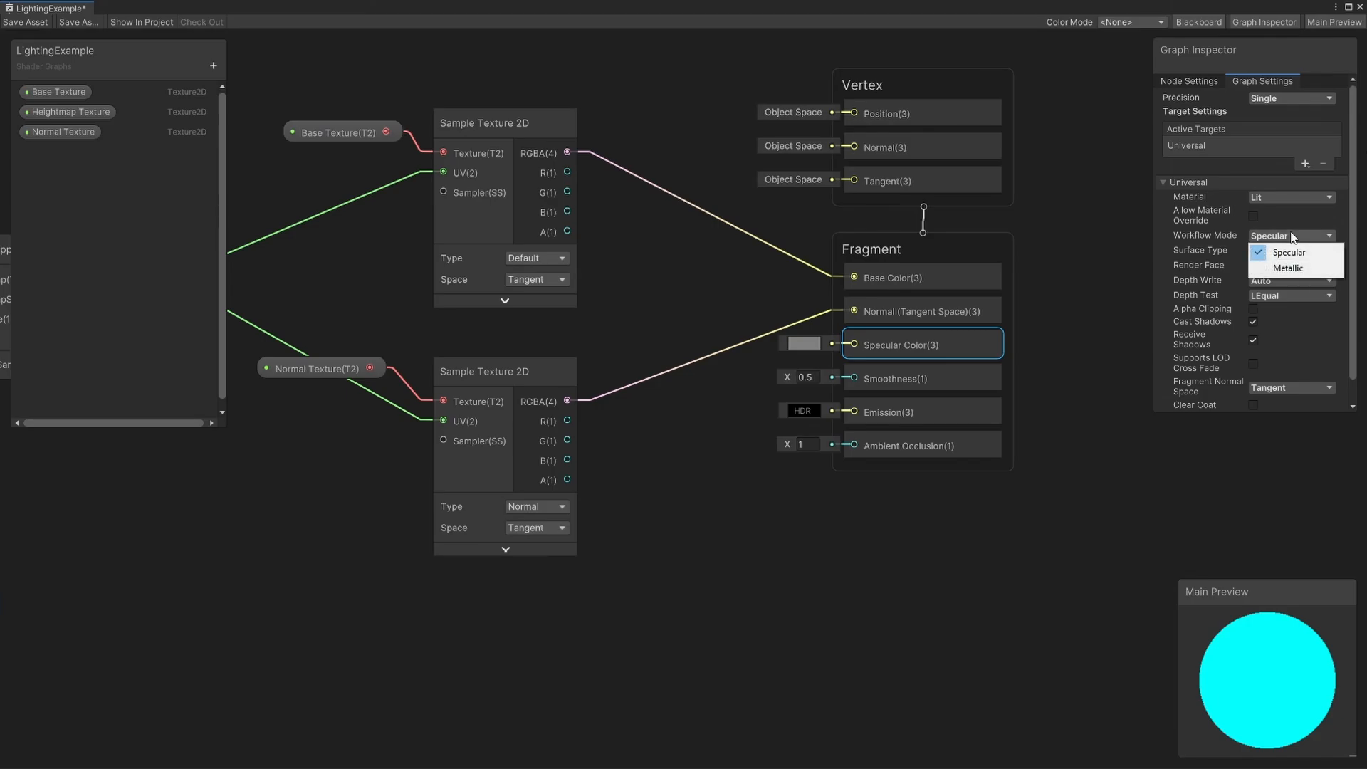
{"action": "left_click", "coordinate": [1280, 272]}
{"action": "left_click_drag", "start_coordinate": [896, 448], "coordinate": [903, 339]}
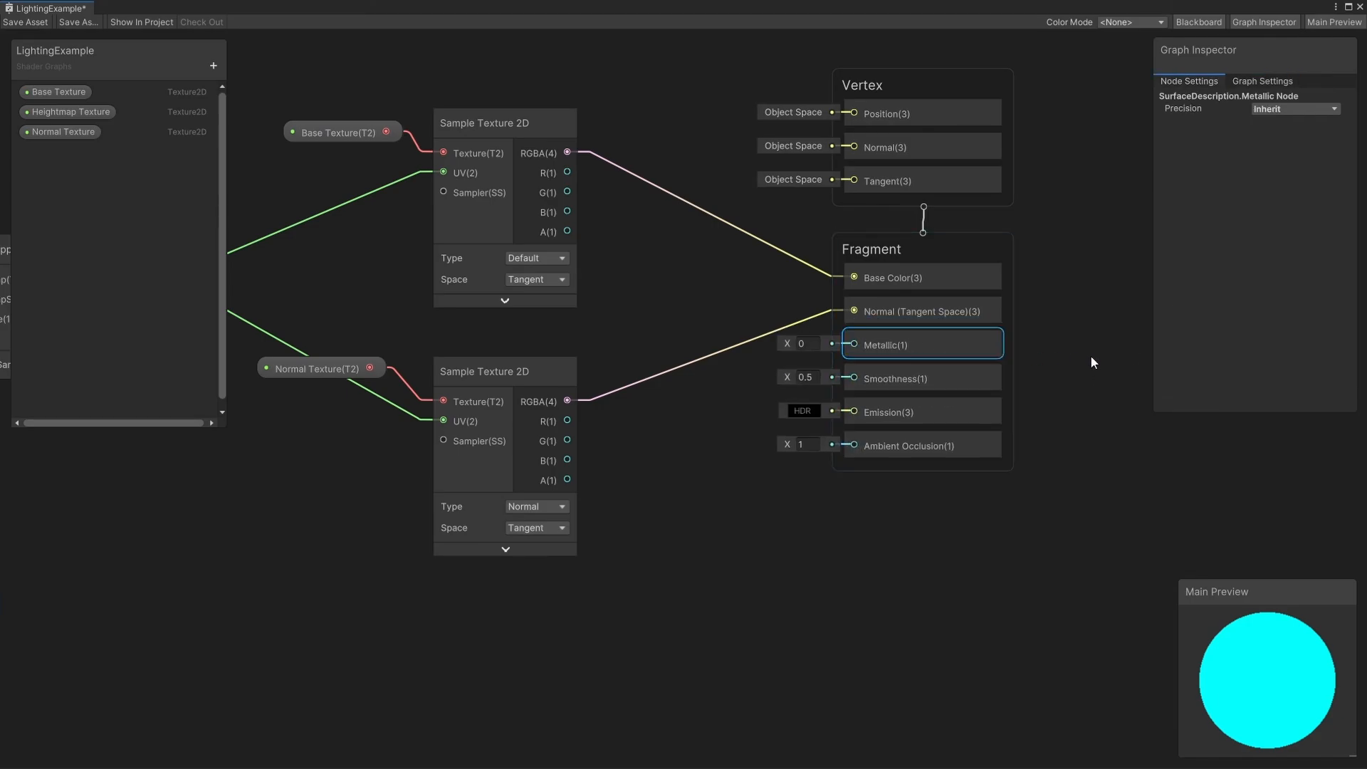
Add a Float property named Metallic and set its mode to Slider
{"action": "left_click", "coordinate": [213, 65]}
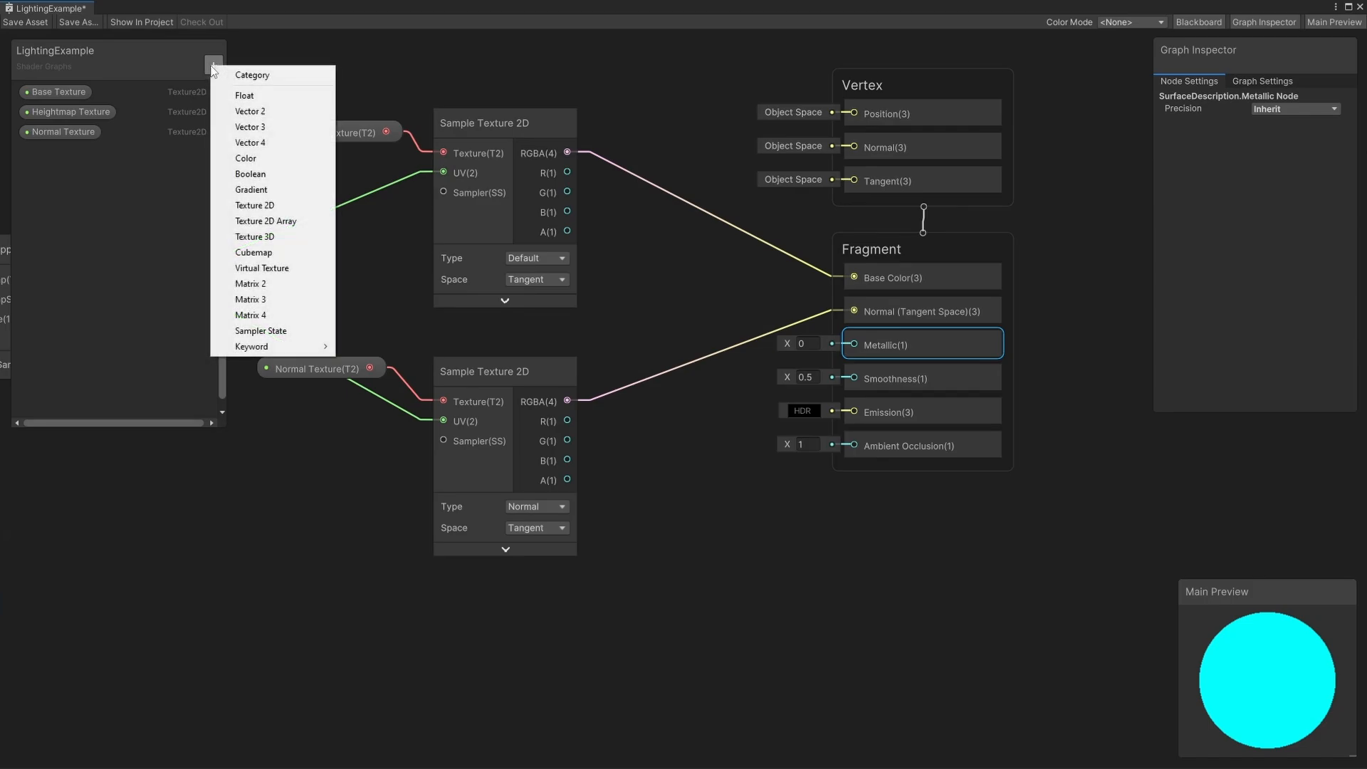
{"action": "left_click", "coordinate": [241, 93]}
{"action": "type", "text": "Metall"}
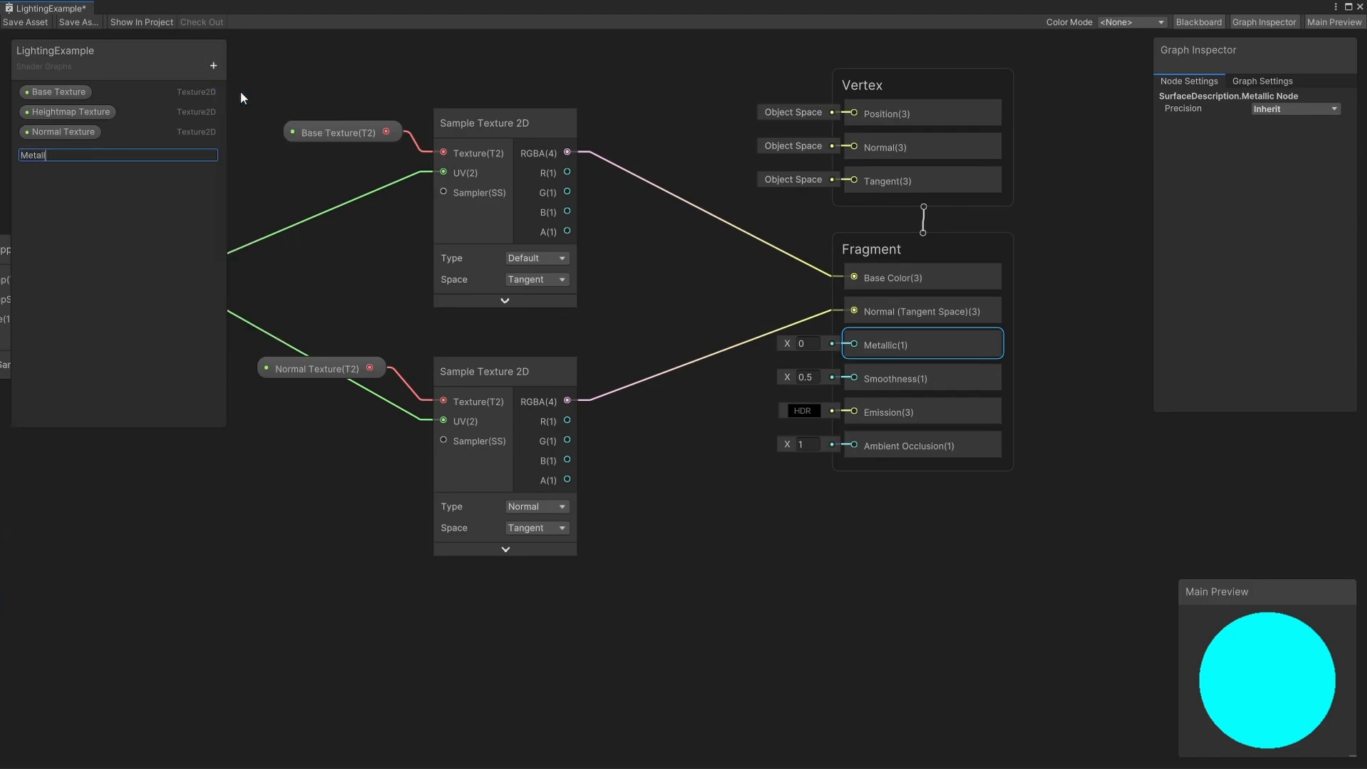
{"action": "type", "text": "ic"}
{"action": "key", "text": "Return"}
{"action": "left_click", "coordinate": [53, 152]}
{"action": "left_click", "coordinate": [1286, 171]}
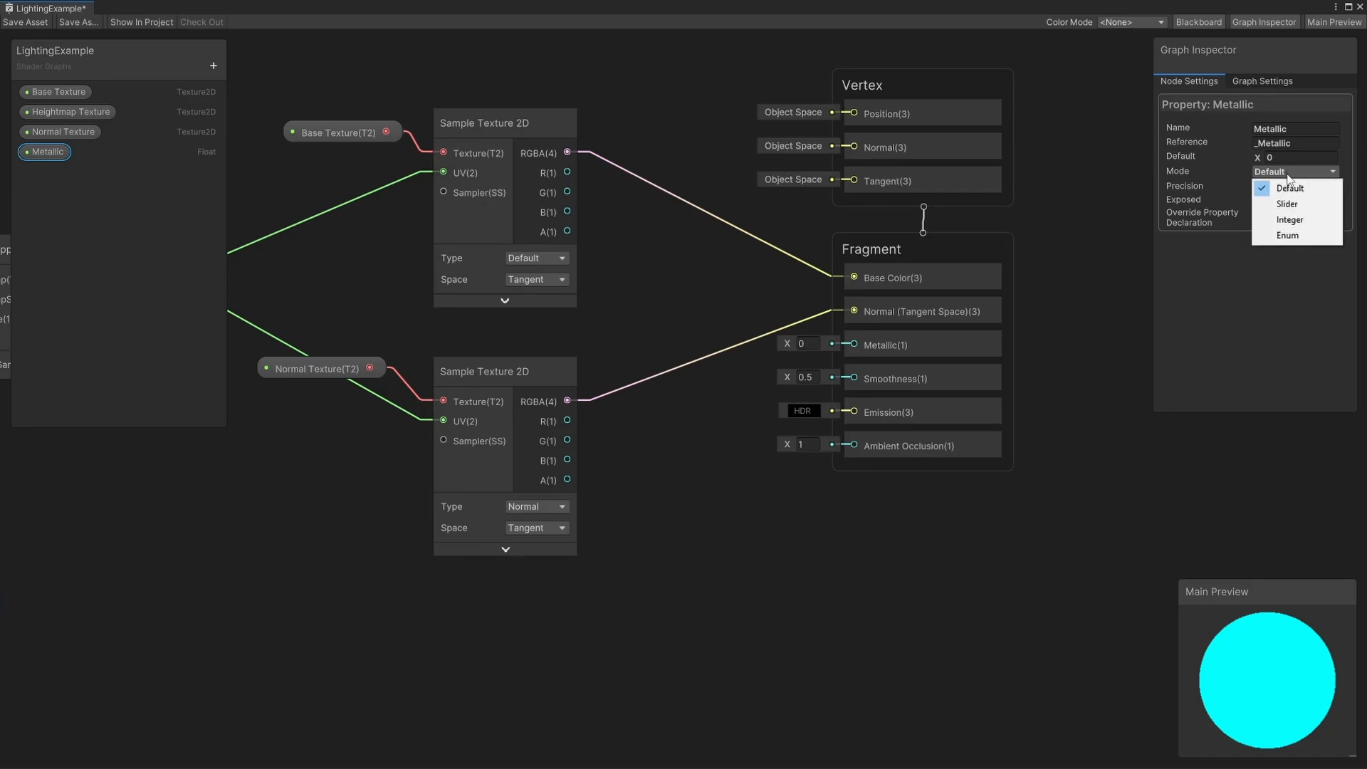
{"action": "left_click", "coordinate": [1293, 204]}
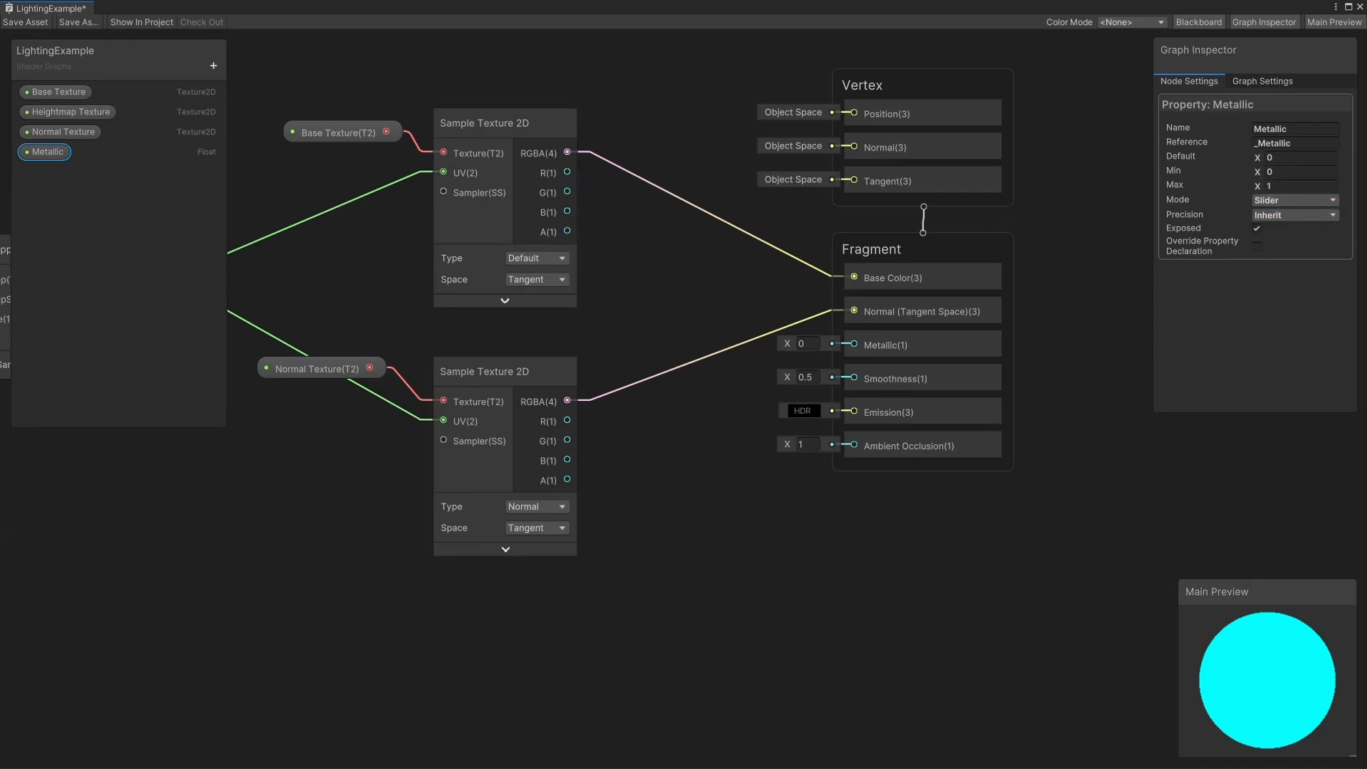
Place the Metallic property in the graph and connect it to the Fragment's Metallic block
{"action": "left_click_drag", "start_coordinate": [49, 152], "coordinate": [854, 345]}
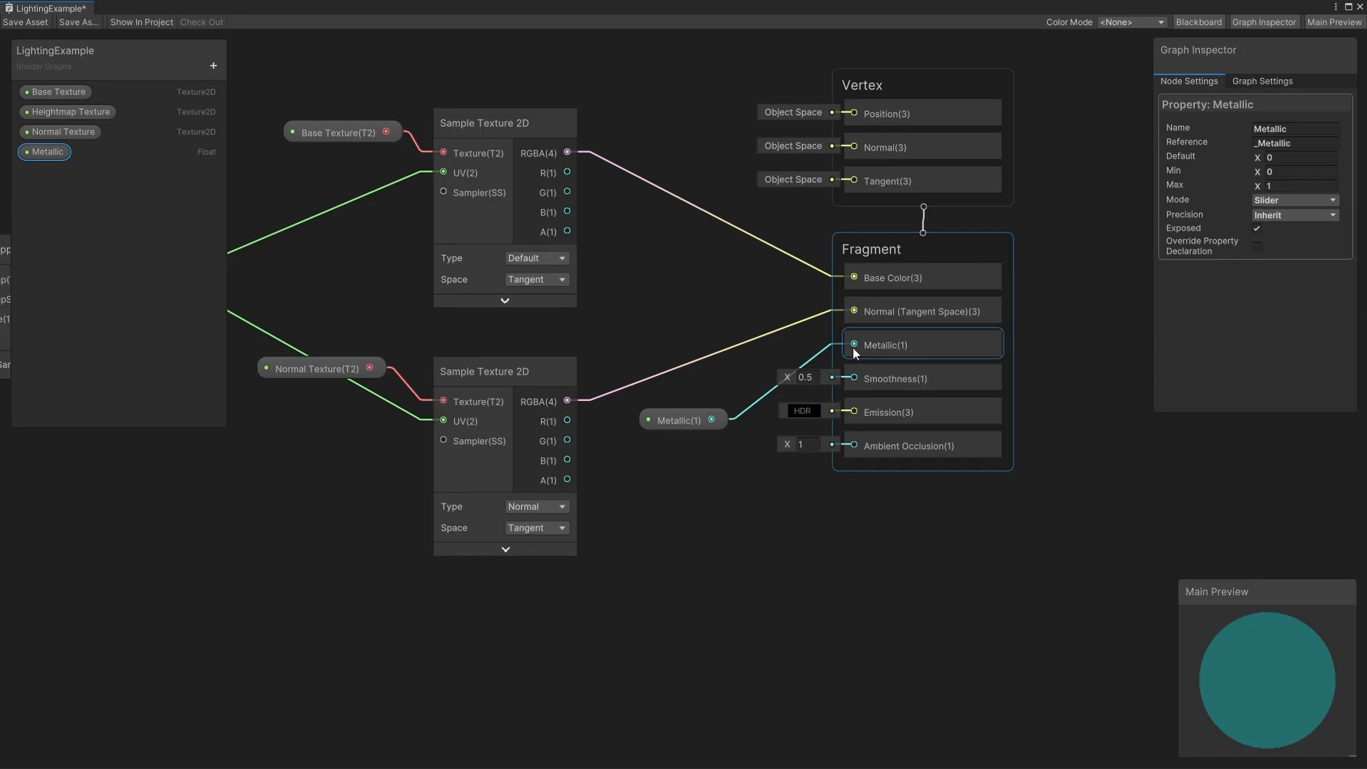
{"action": "left_click", "coordinate": [756, 636]}
{"action": "middle_click_drag", "start_coordinate": [755, 636], "coordinate": [893, 564]}
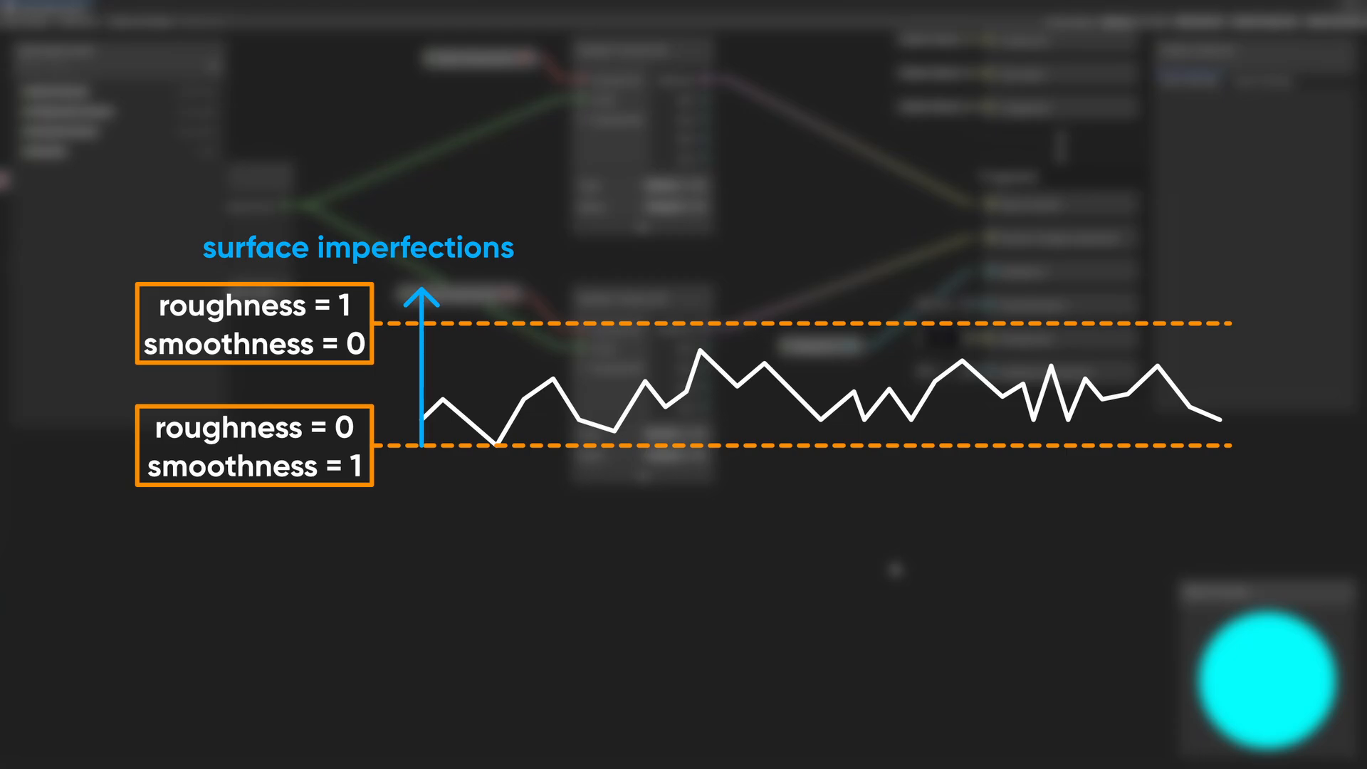
Add a Texture 2D property named Roughness Texture
{"action": "left_click", "coordinate": [213, 66]}
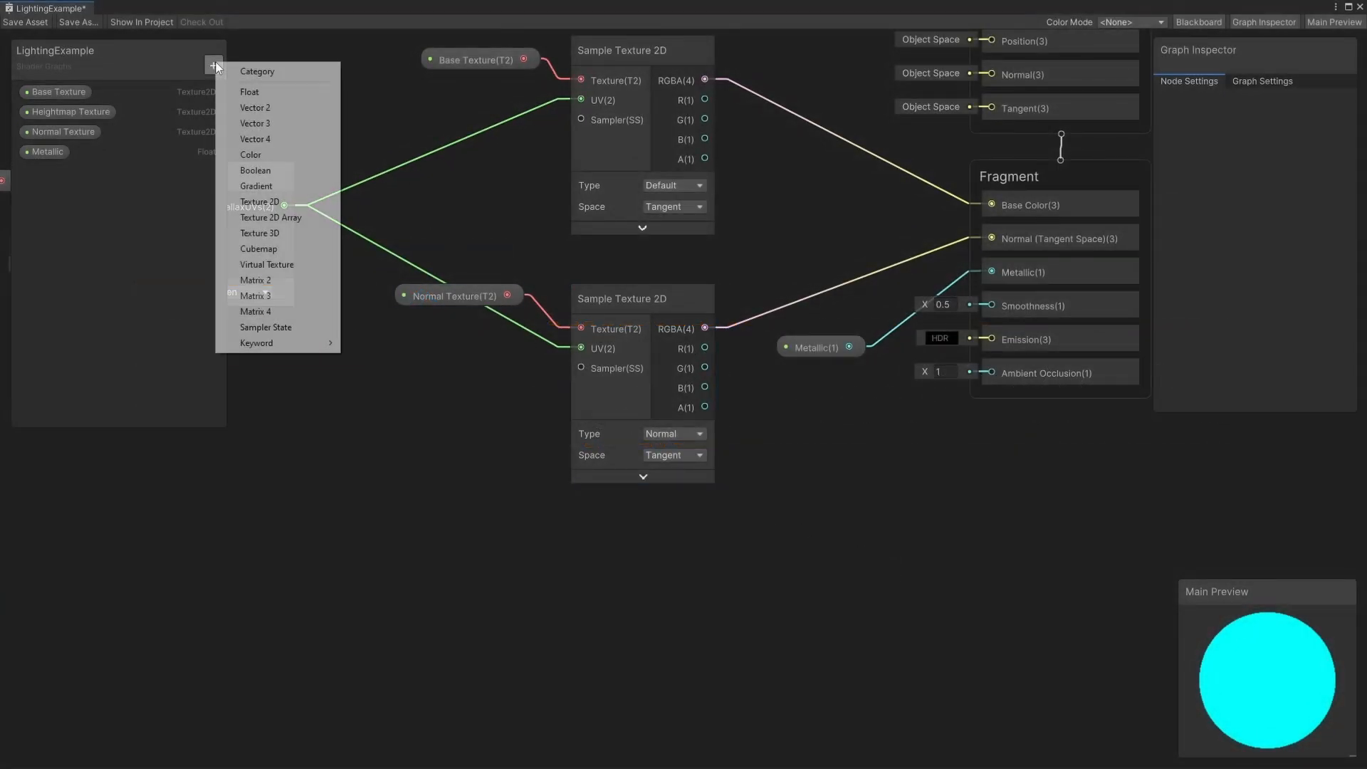
{"action": "left_click", "coordinate": [259, 201]}
{"action": "type", "text": "Roug"}
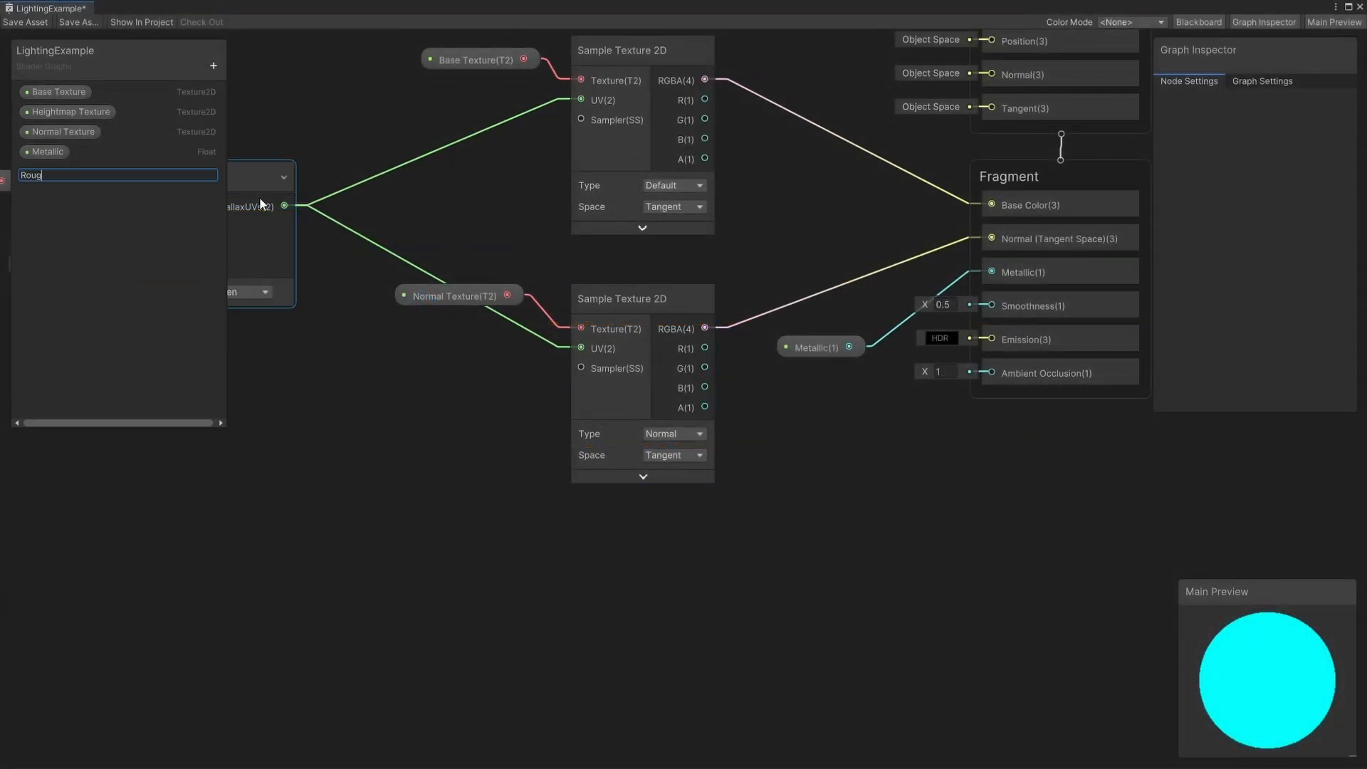
{"action": "type", "text": "hness Texture"}
{"action": "key", "text": "Return"}
Place Roughness Texture in the graph with its own Sample Texture 2D node and feed ParallaxUVs into that sampler's UV input
{"action": "left_click_drag", "start_coordinate": [70, 172], "coordinate": [536, 536]}
{"action": "key", "text": "space"}
{"action": "type", "text": "sample"}
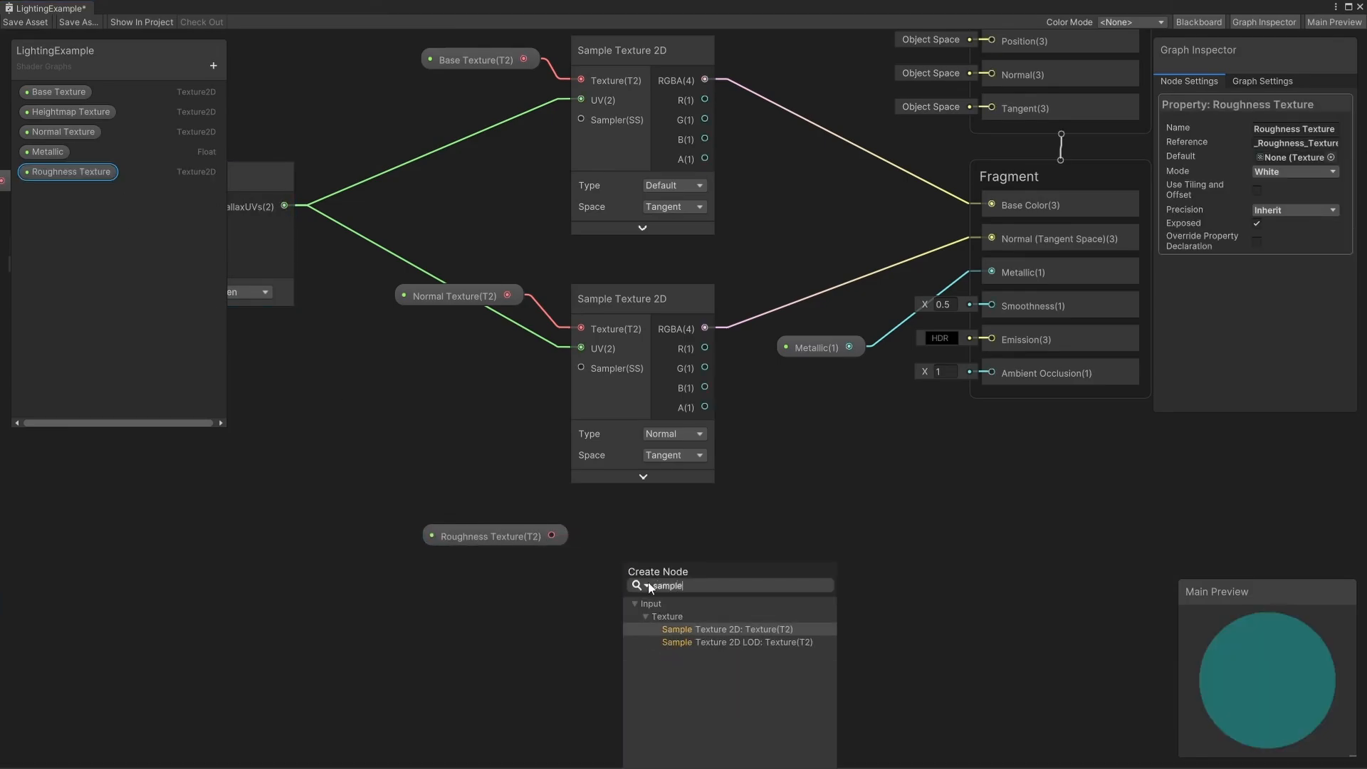
{"action": "left_click", "coordinate": [723, 629]}
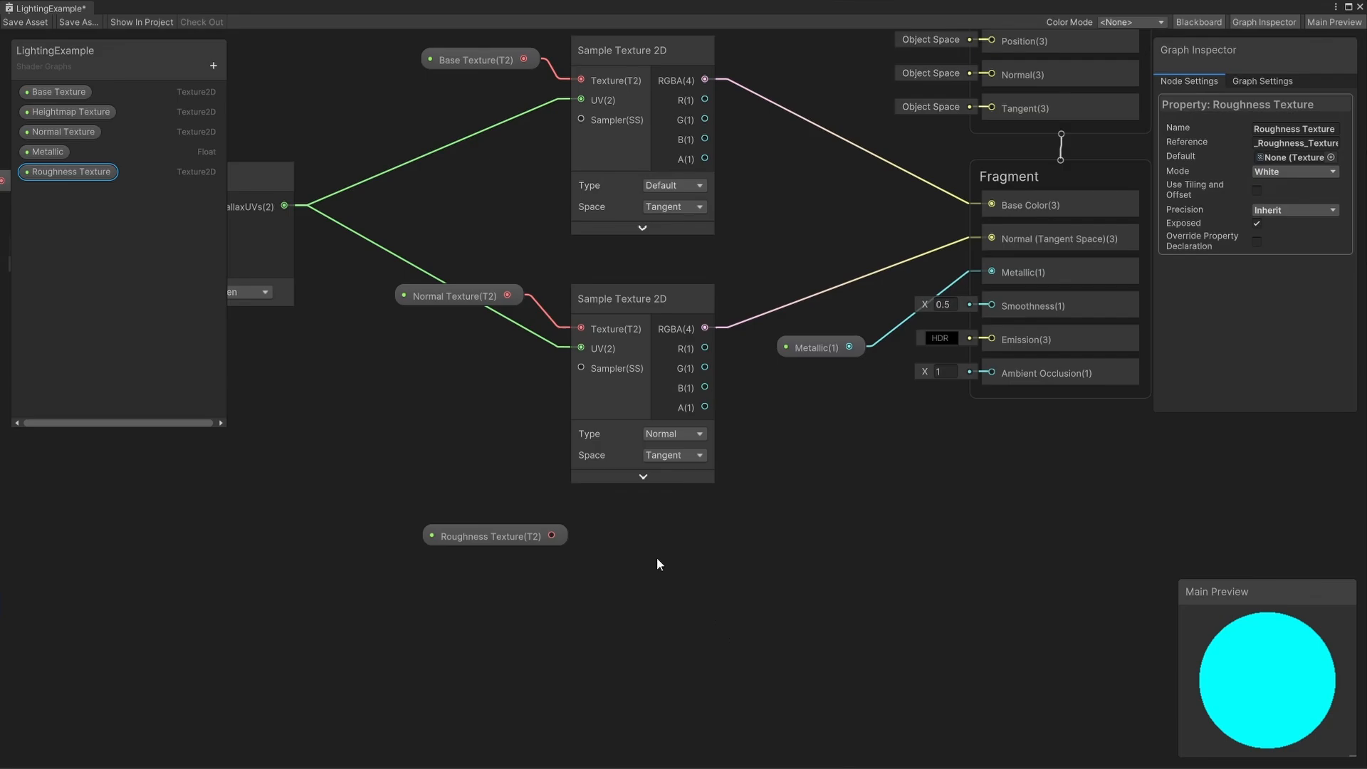
{"action": "left_click_drag", "start_coordinate": [284, 207], "coordinate": [623, 613]}
{"action": "left_click_drag", "start_coordinate": [660, 549], "coordinate": [620, 555]}
{"action": "middle_click_drag", "start_coordinate": [700, 513], "coordinate": [810, 346]}
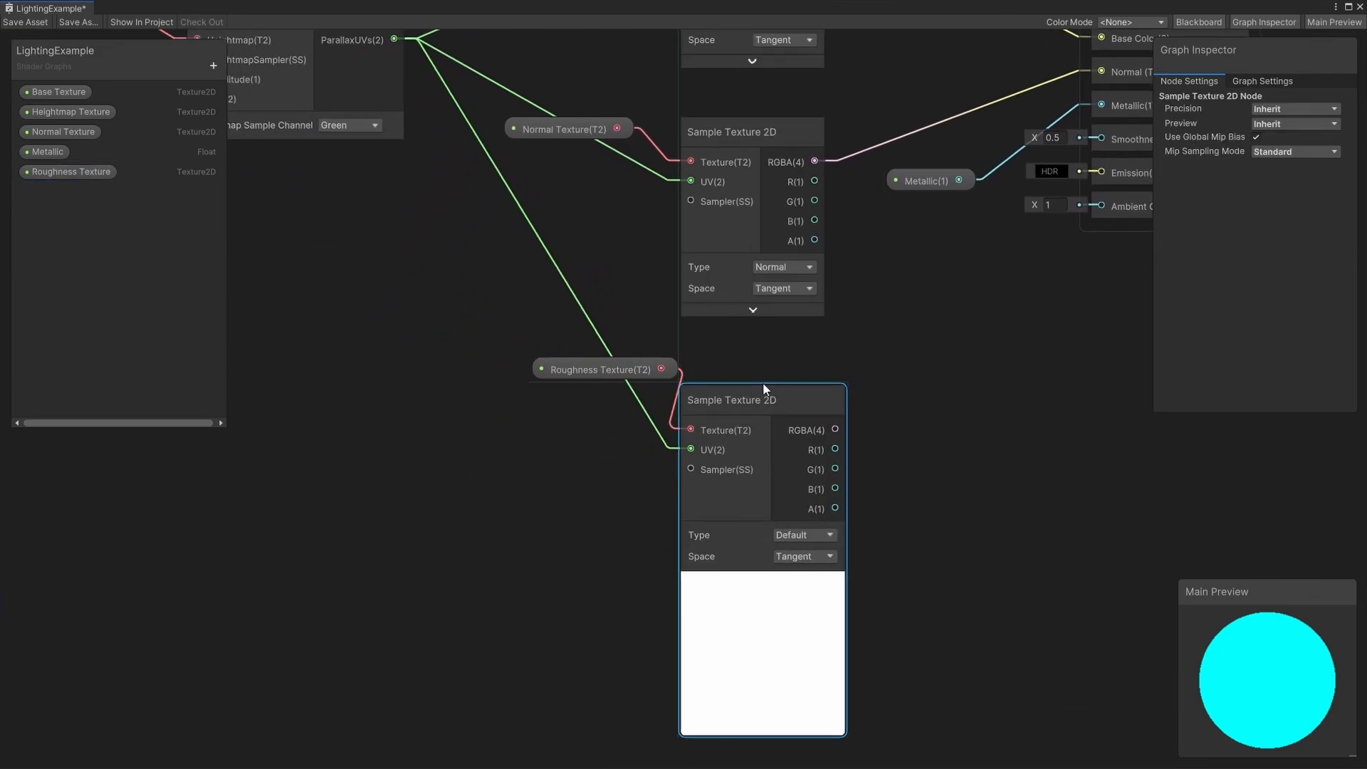
{"action": "left_click_drag", "start_coordinate": [643, 369], "coordinate": [598, 397]}
{"action": "left_click", "coordinate": [708, 371]}
Feed the Roughness sampler's R output through a One Minus node with its preview collapsed, and connect the result to Smoothness
{"action": "middle_click_drag", "start_coordinate": [796, 353], "coordinate": [575, 443]}
{"action": "key", "text": "space"}
{"action": "type", "text": "one"}
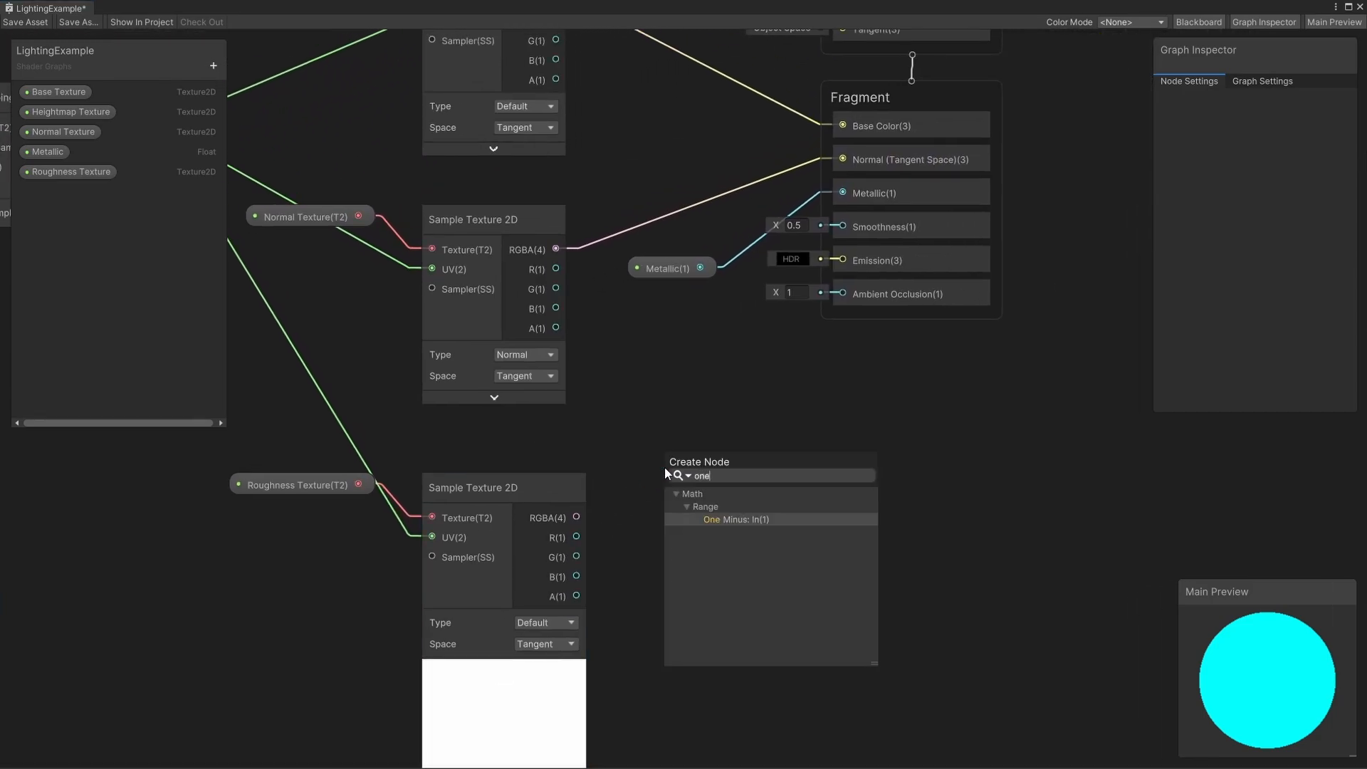
{"action": "left_click", "coordinate": [723, 518]}
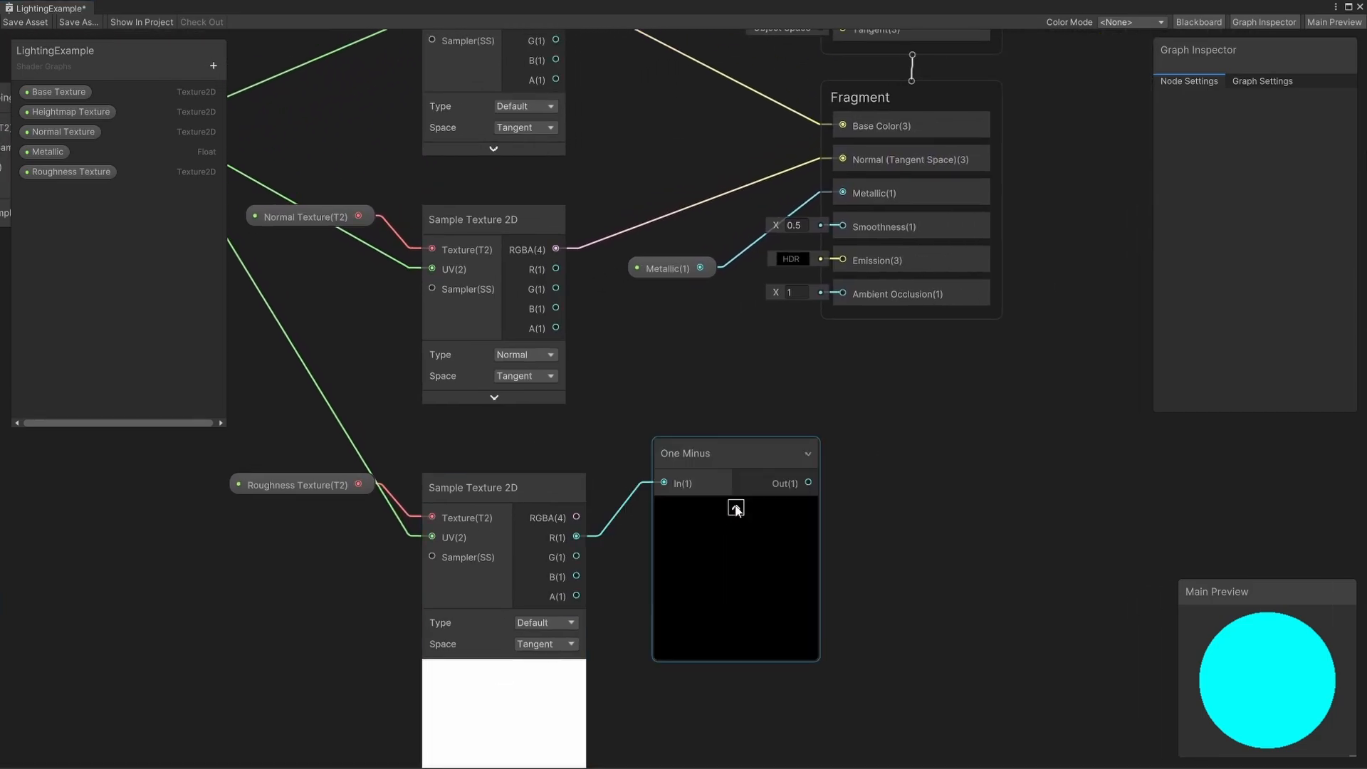
{"action": "left_click", "coordinate": [735, 508]}
{"action": "left_click_drag", "start_coordinate": [707, 468], "coordinate": [843, 227]}
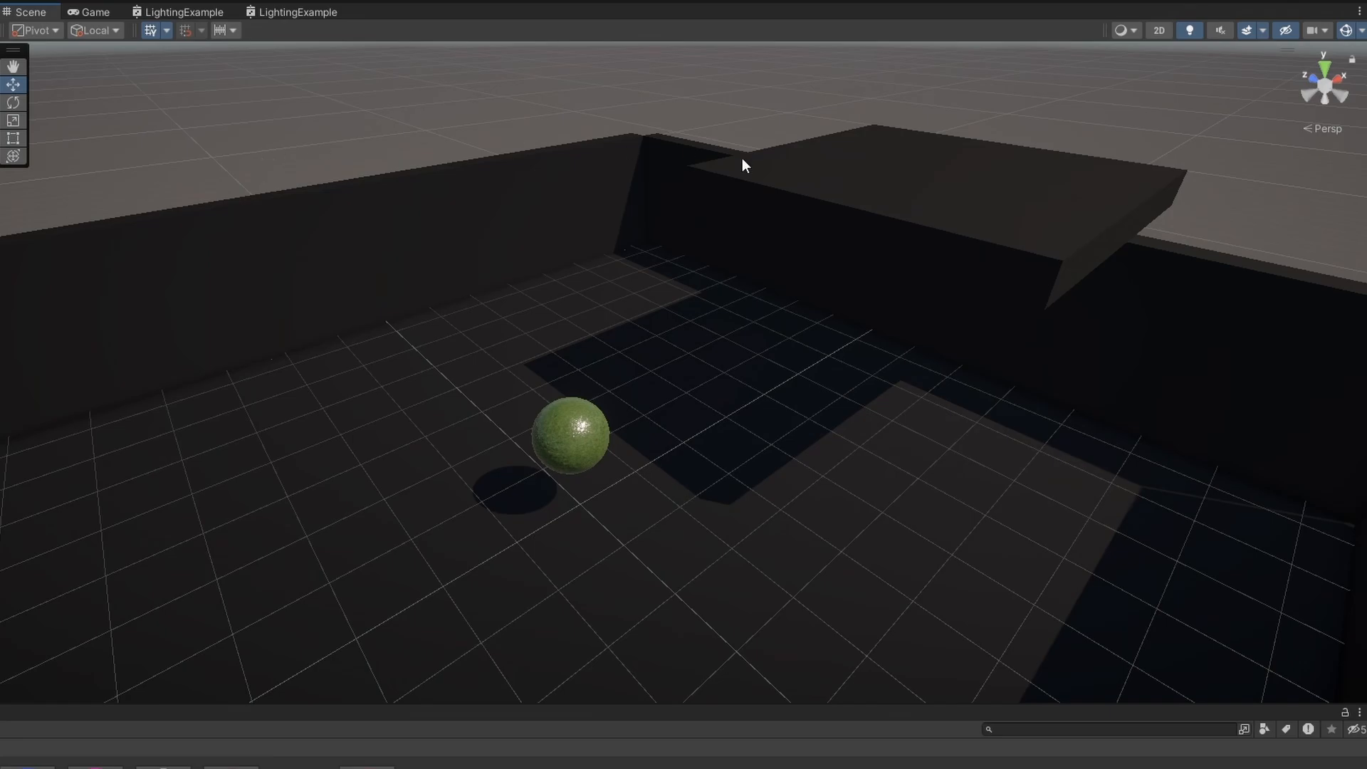
Slide the overhead slab along its X axis towards the sphere to compare its shading without and with emission
{"action": "left_click", "coordinate": [1005, 175]}
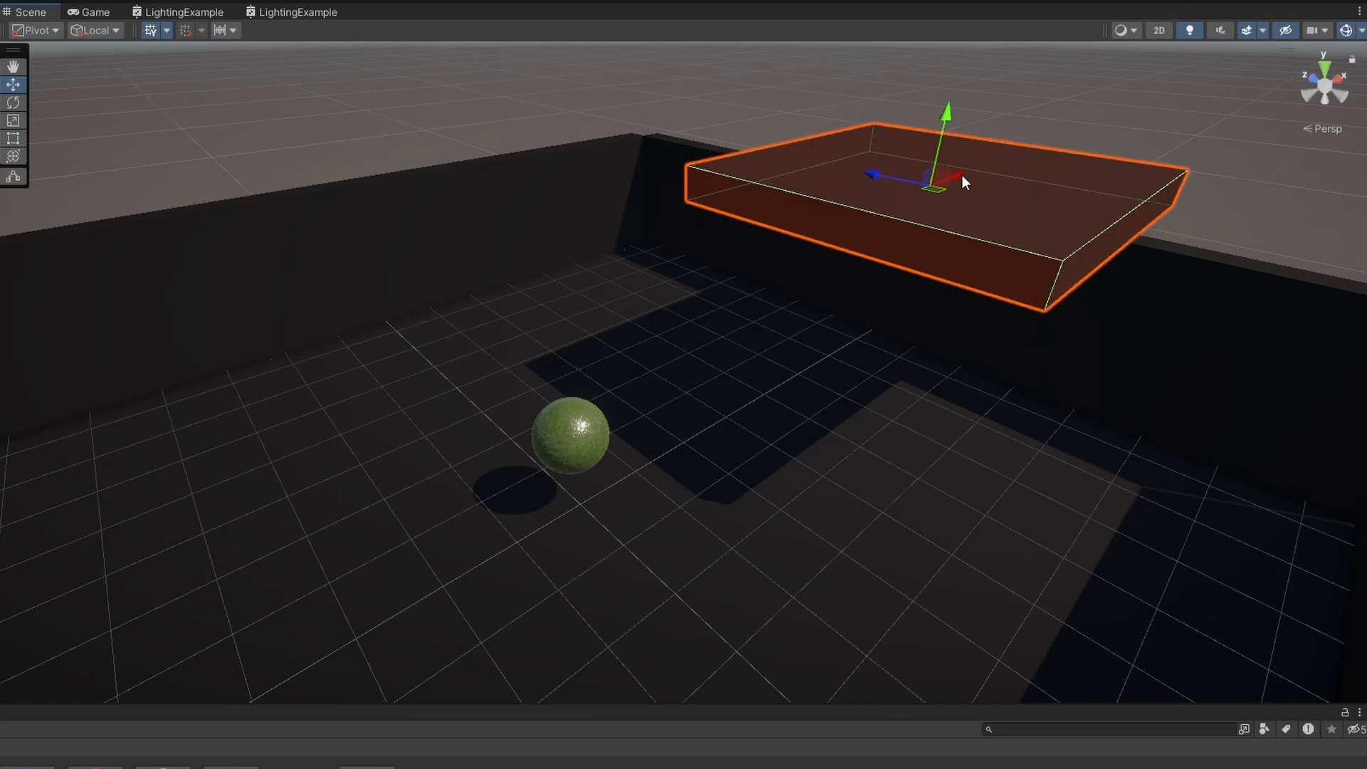
{"action": "left_click_drag", "start_coordinate": [963, 175], "coordinate": [826, 232]}
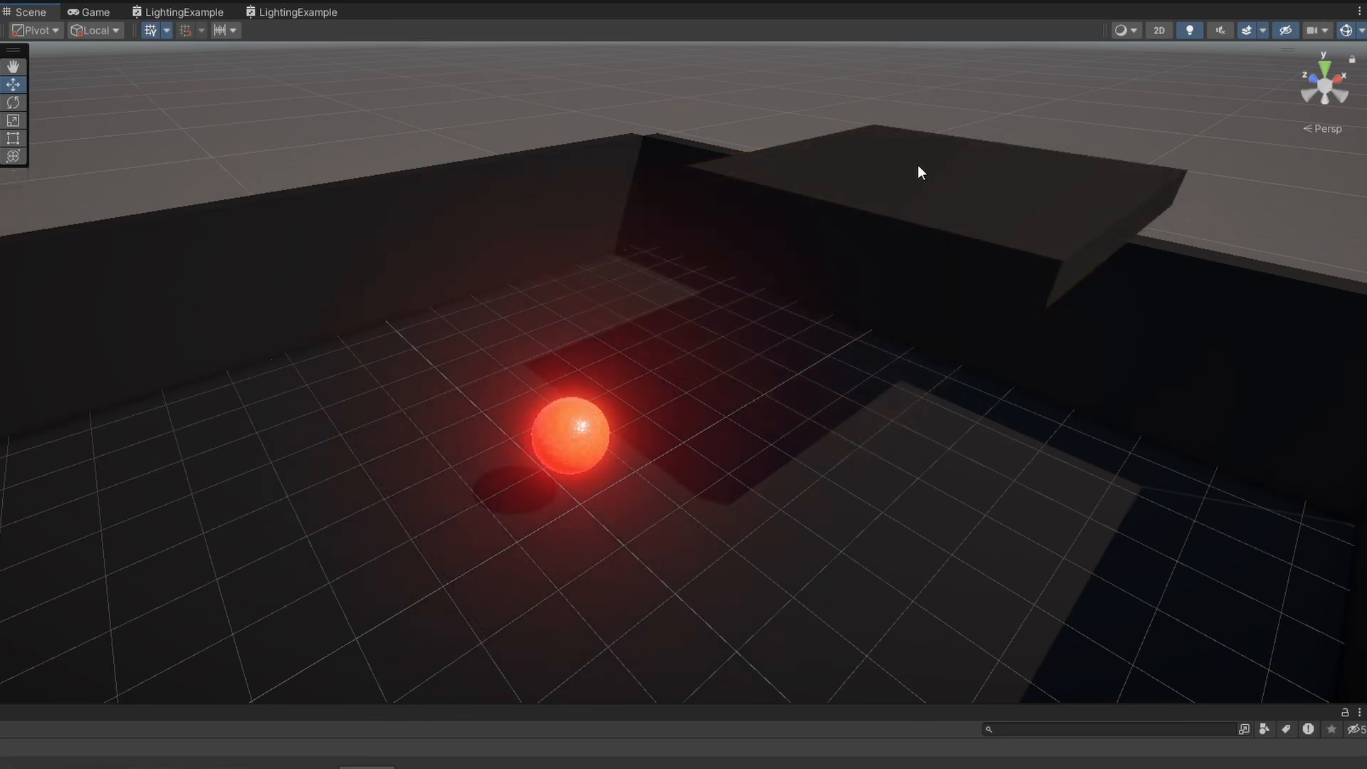
{"action": "left_click", "coordinate": [919, 172]}
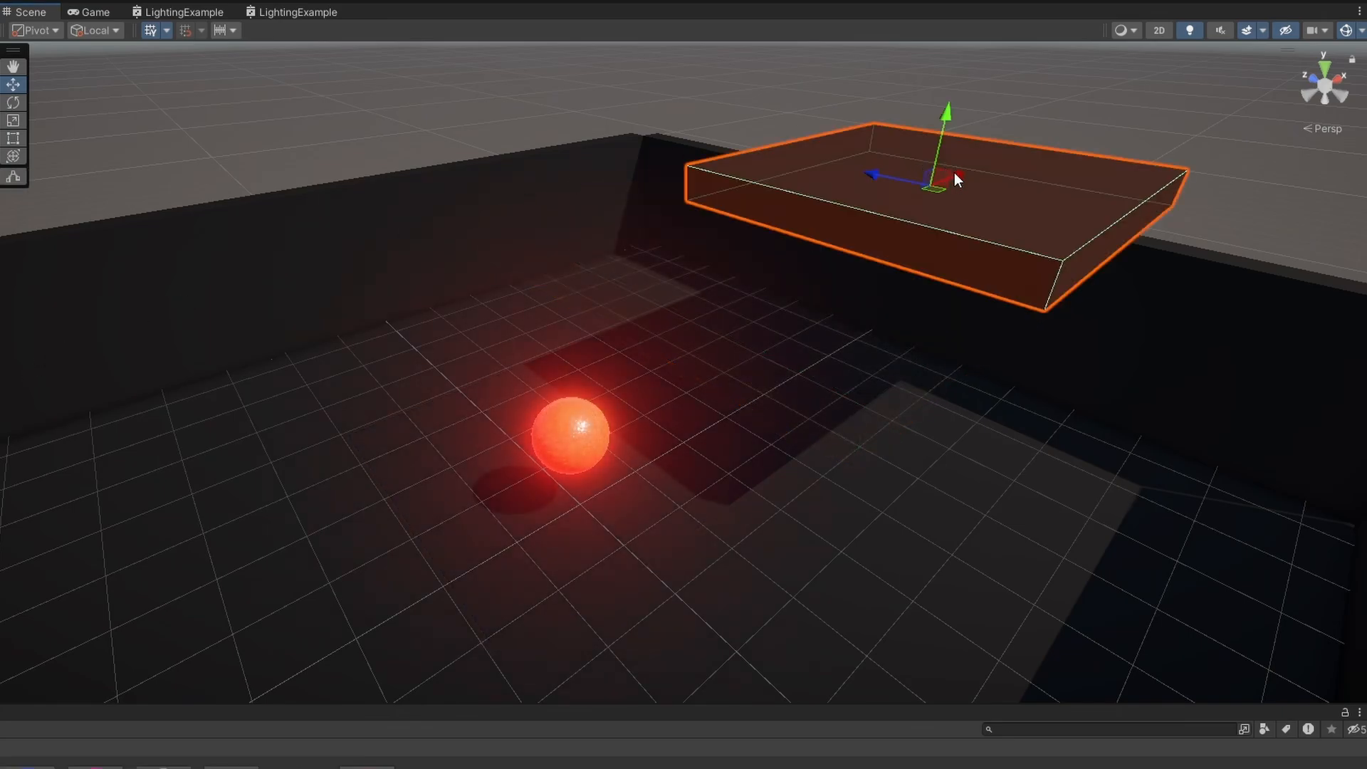
{"action": "left_click_drag", "start_coordinate": [963, 175], "coordinate": [841, 228]}
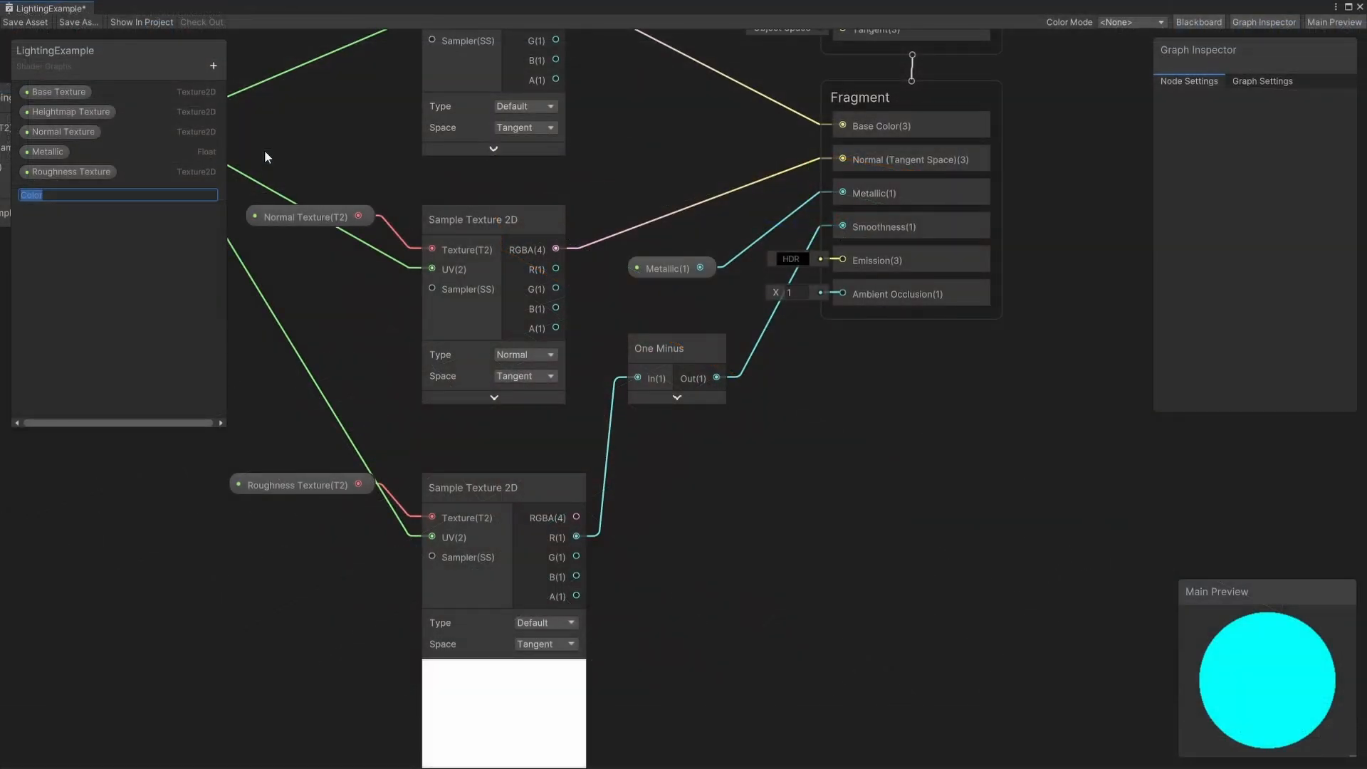
Name the new Color property Emissive Color and set its mode to HDR
{"action": "type", "text": "Emissive Color"}
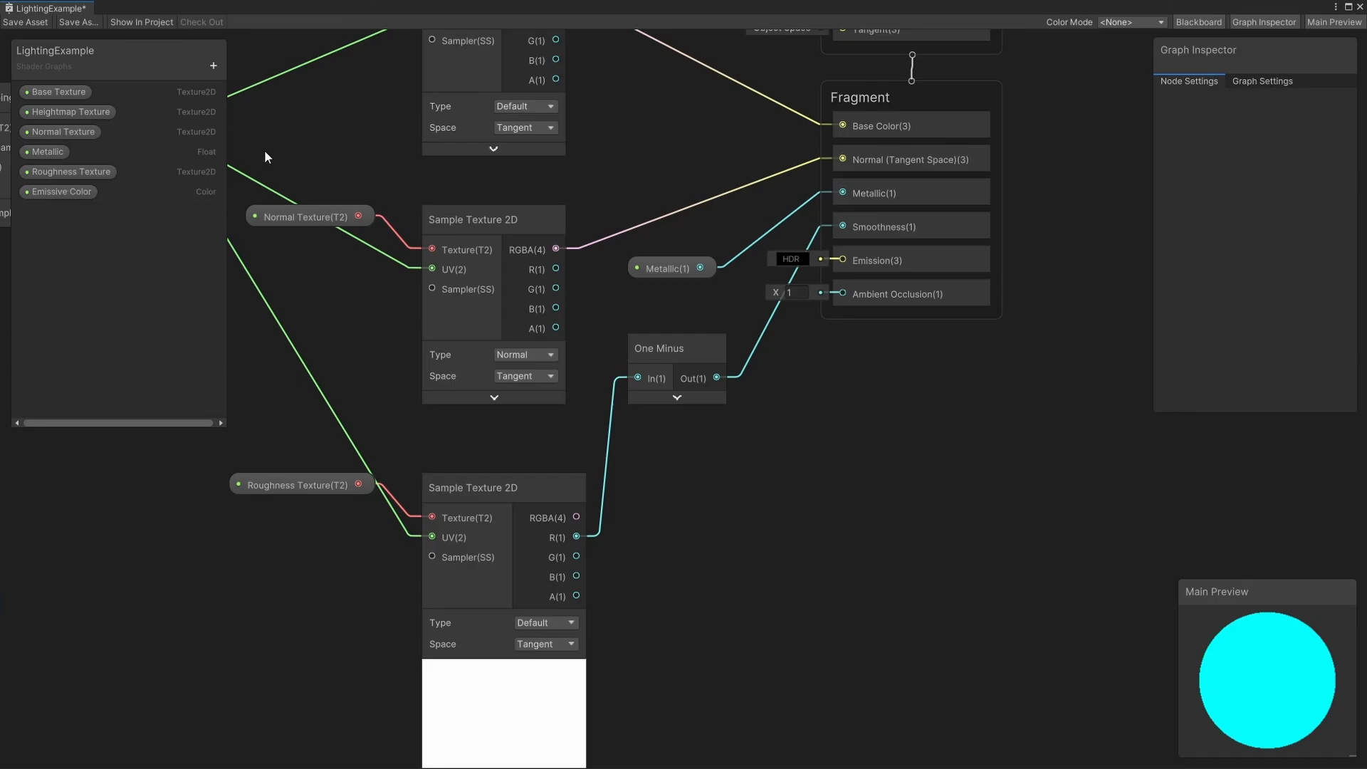
{"action": "key", "text": "Return"}
{"action": "left_click", "coordinate": [84, 192]}
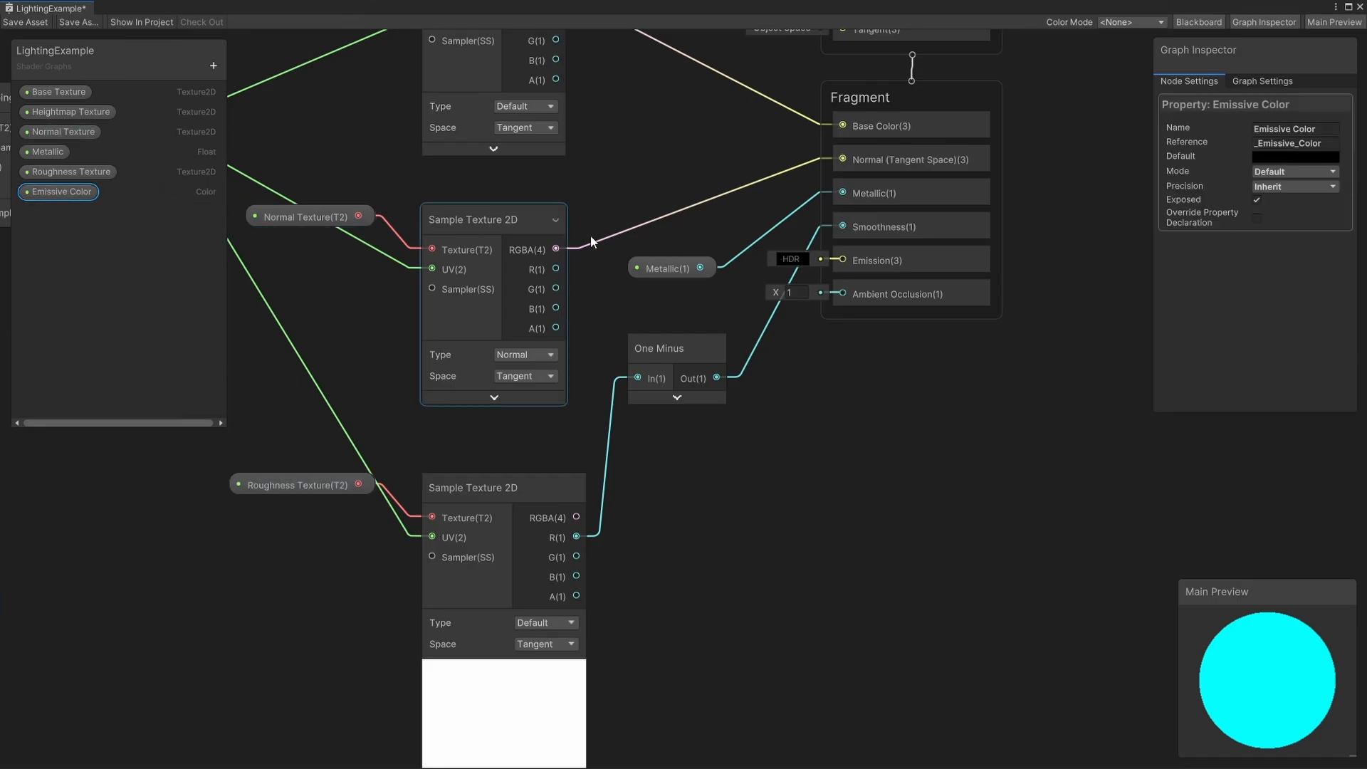
{"action": "left_click", "coordinate": [1294, 171]}
{"action": "left_click", "coordinate": [1291, 202]}
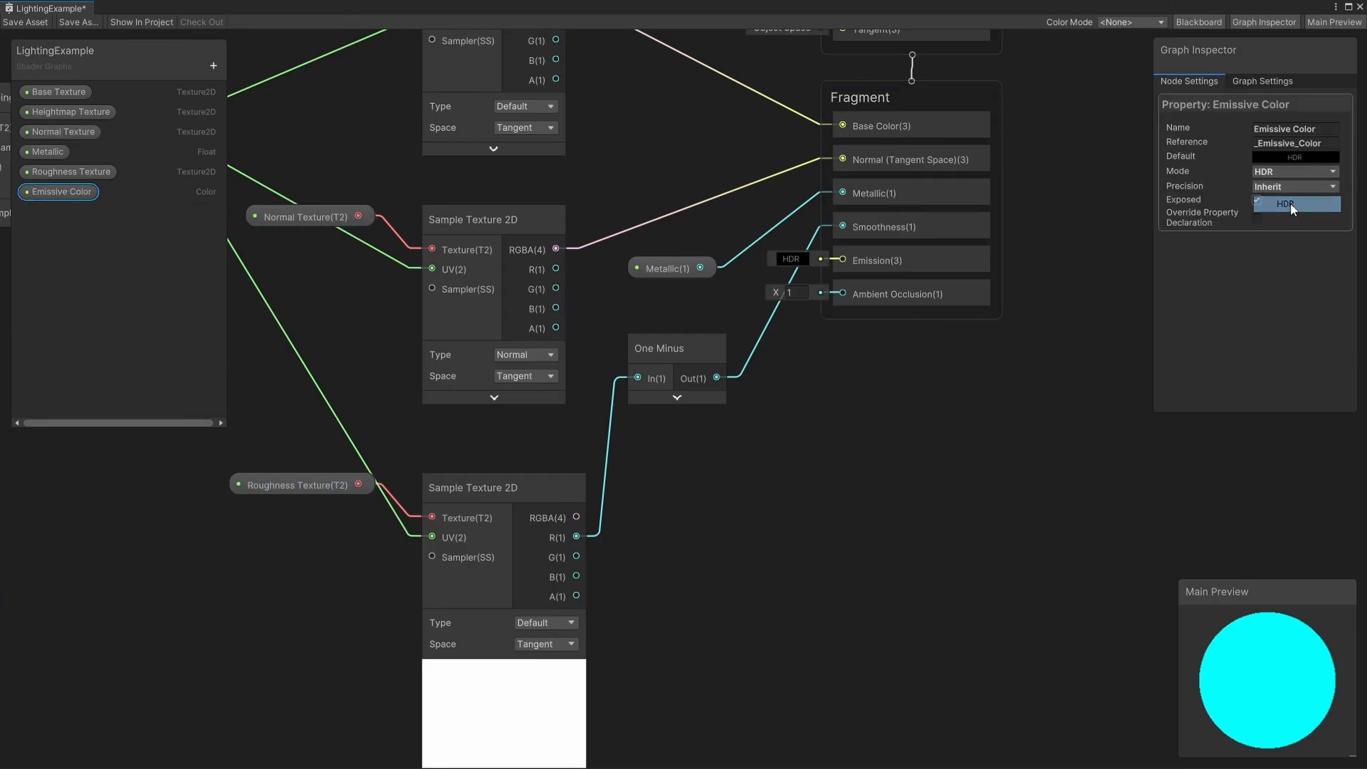
Set Emissive Color's default to pure red (255, 0, 0) with alpha 255 and an intensity of 3
{"action": "left_click", "coordinate": [1295, 158]}
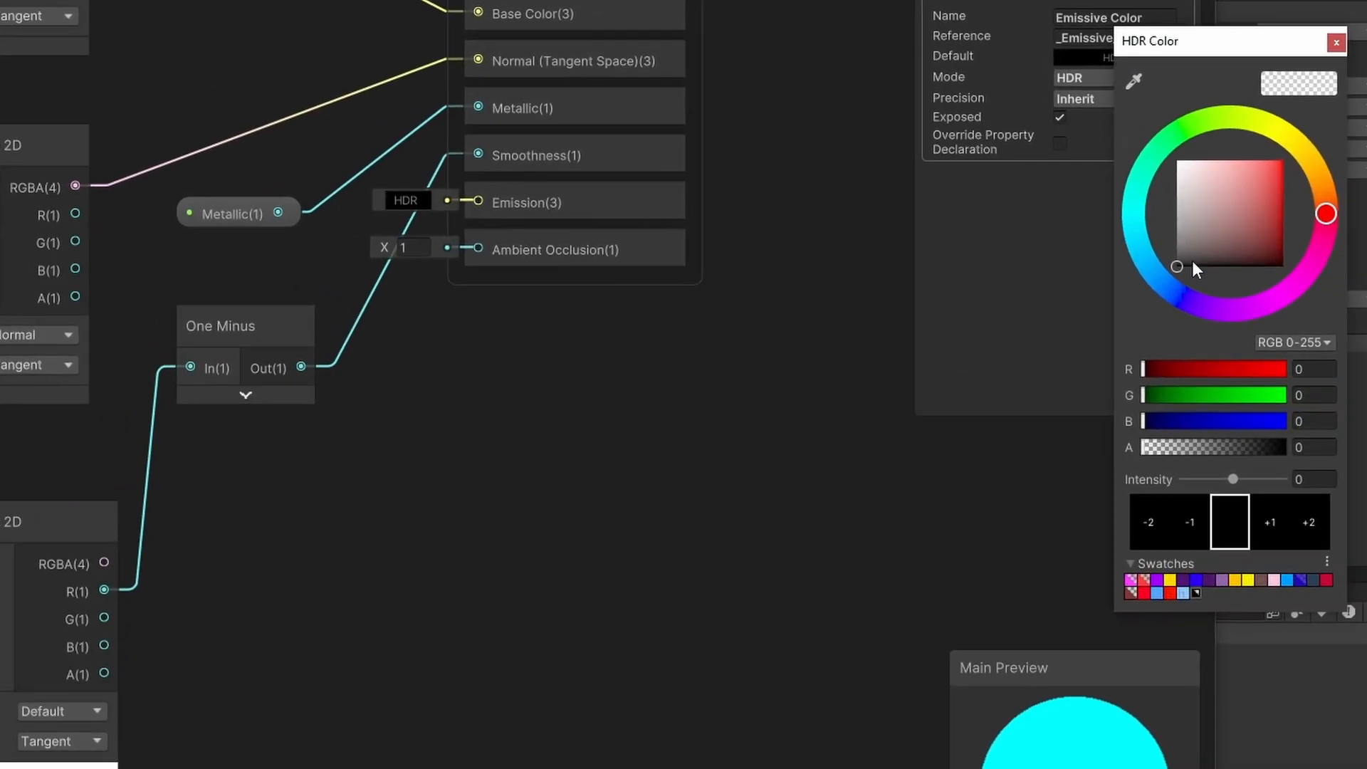
{"action": "left_click_drag", "start_coordinate": [1232, 447], "coordinate": [1288, 449]}
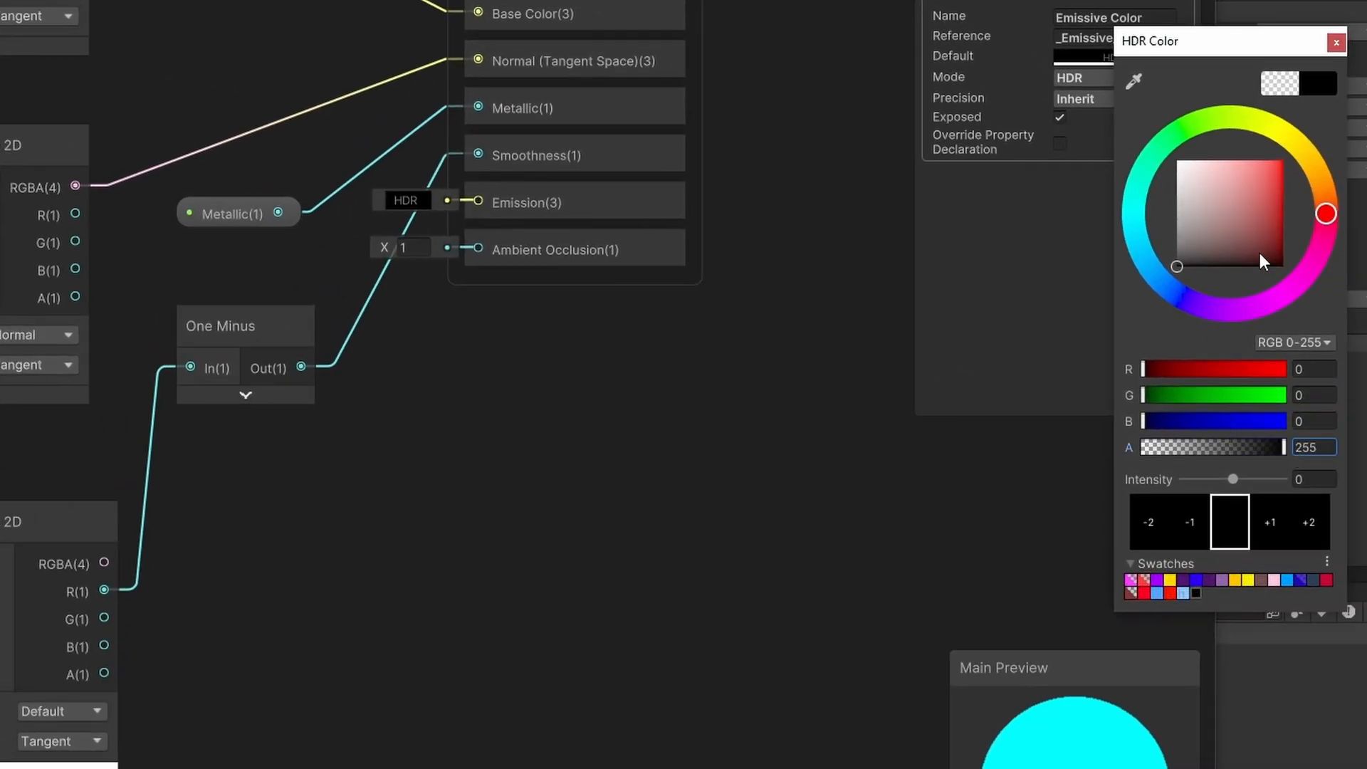
{"action": "left_click_drag", "start_coordinate": [1240, 236], "coordinate": [1301, 155]}
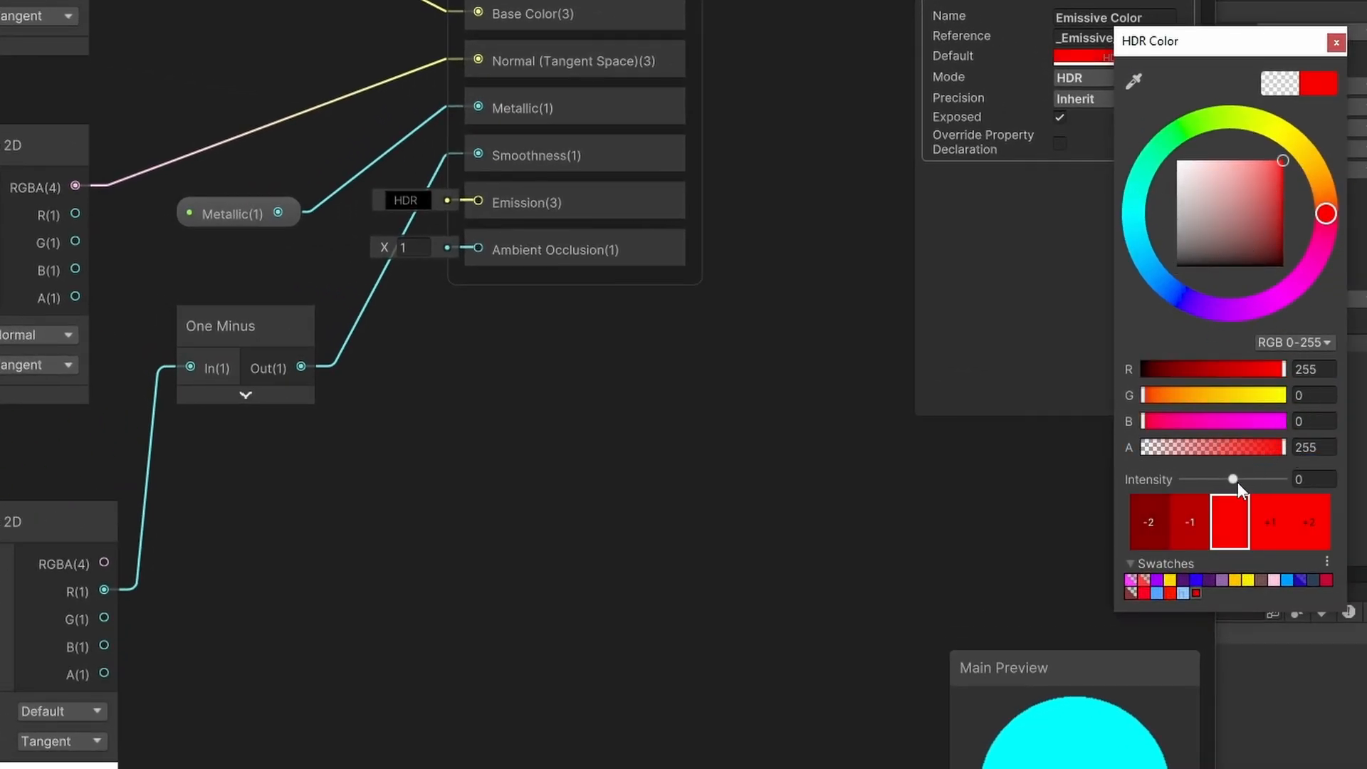
{"action": "left_click_drag", "start_coordinate": [1233, 475], "coordinate": [1247, 476]}
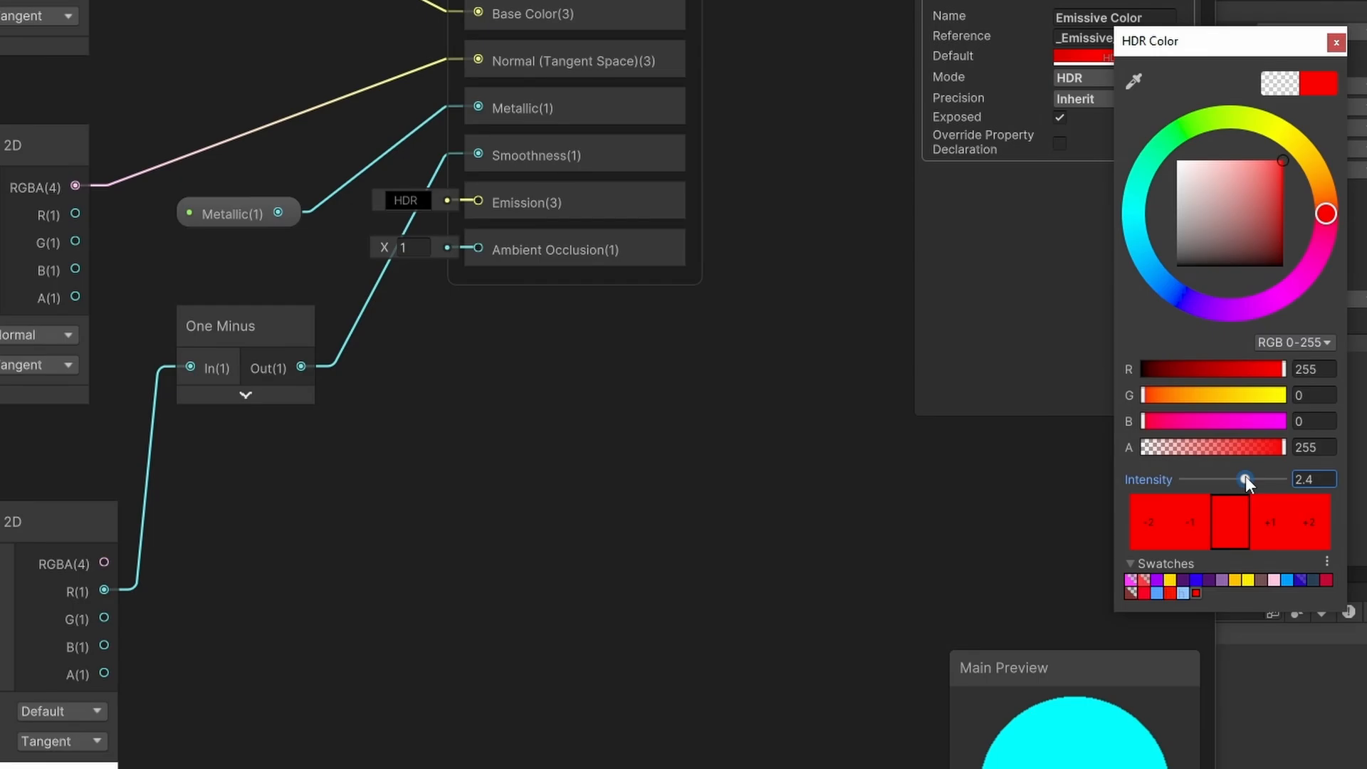
{"action": "left_click", "coordinate": [1308, 479]}
{"action": "type", "text": "3"}
{"action": "left_click", "coordinate": [1336, 42]}
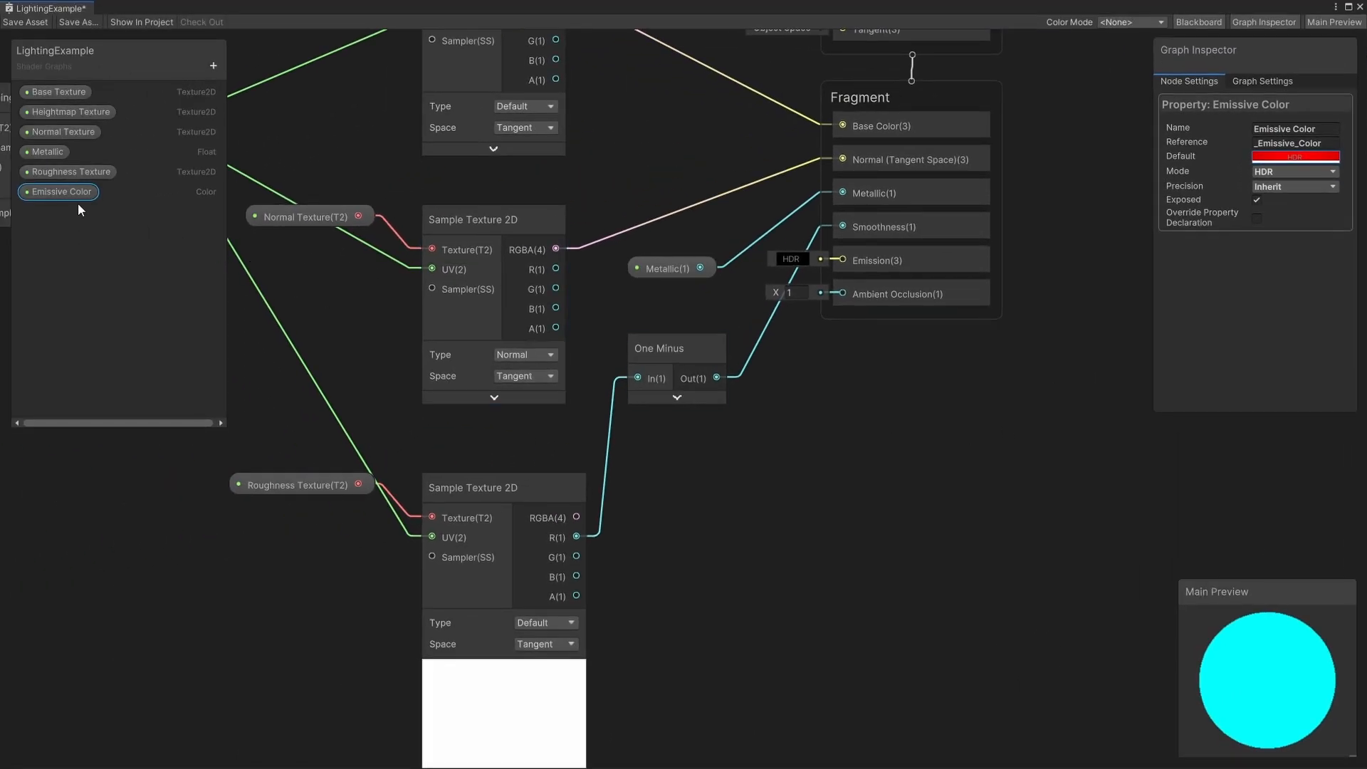
Place Emissive Color below the One Minus node and connect it to the Fragment's Emission block
{"action": "left_click_drag", "start_coordinate": [79, 206], "coordinate": [842, 260]}
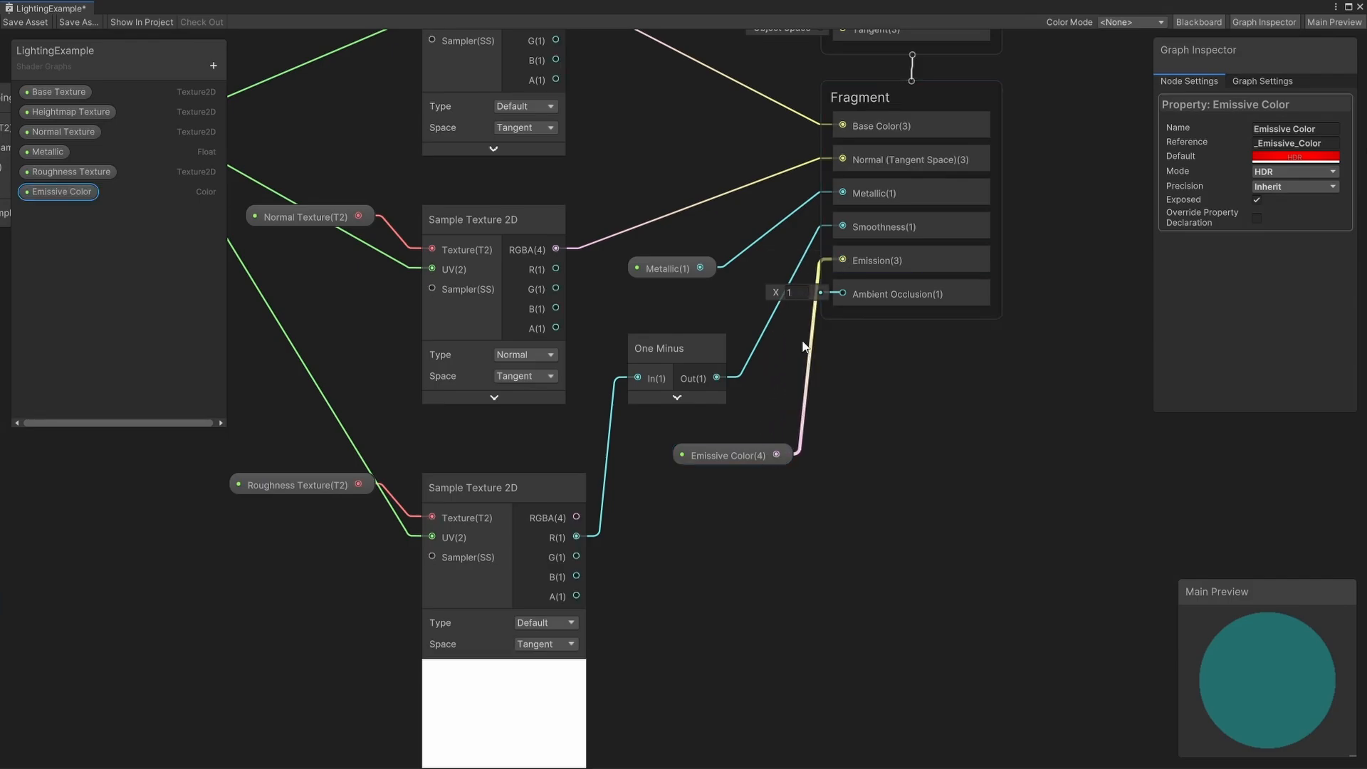
{"action": "left_click_drag", "start_coordinate": [743, 448], "coordinate": [698, 432]}
{"action": "left_click", "coordinate": [851, 470]}
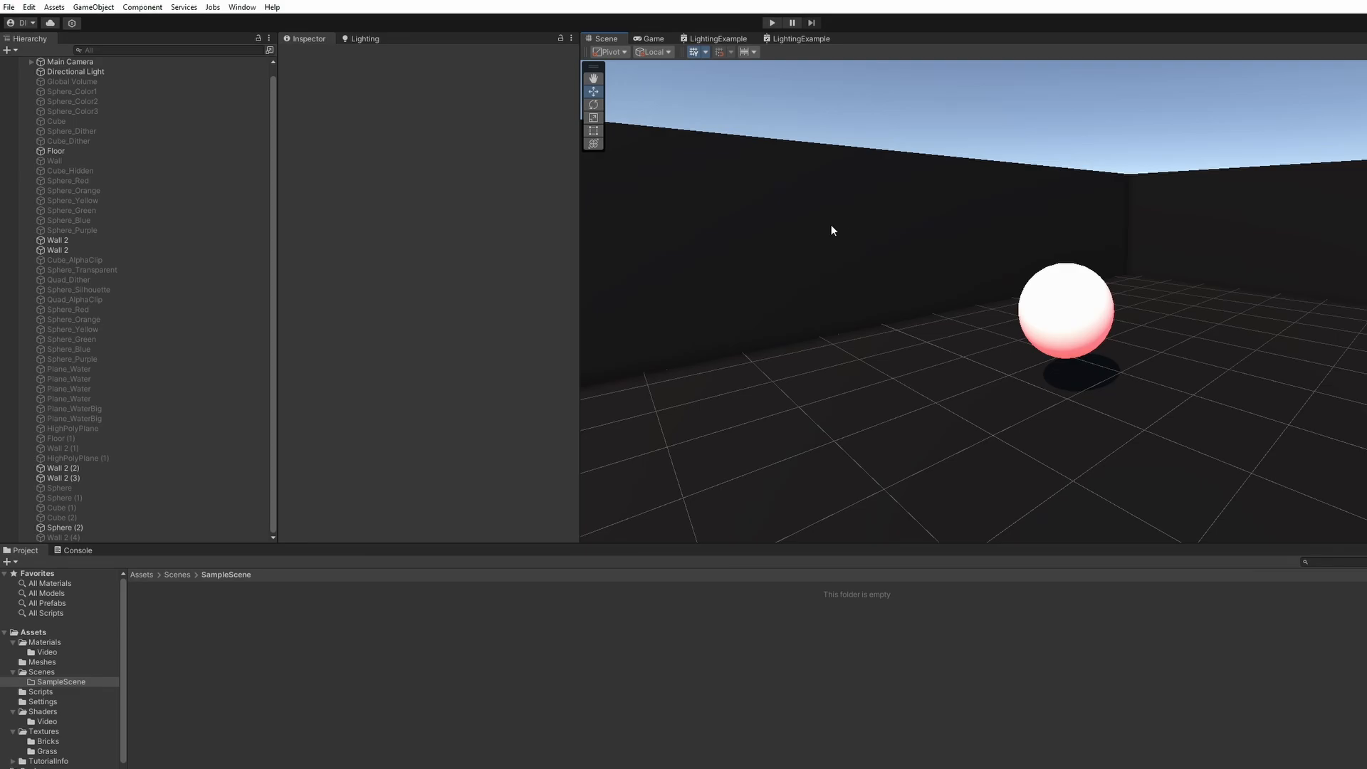
Add a Global Volume to the scene and create a new profile for it
{"action": "left_click", "coordinate": [107, 9]}
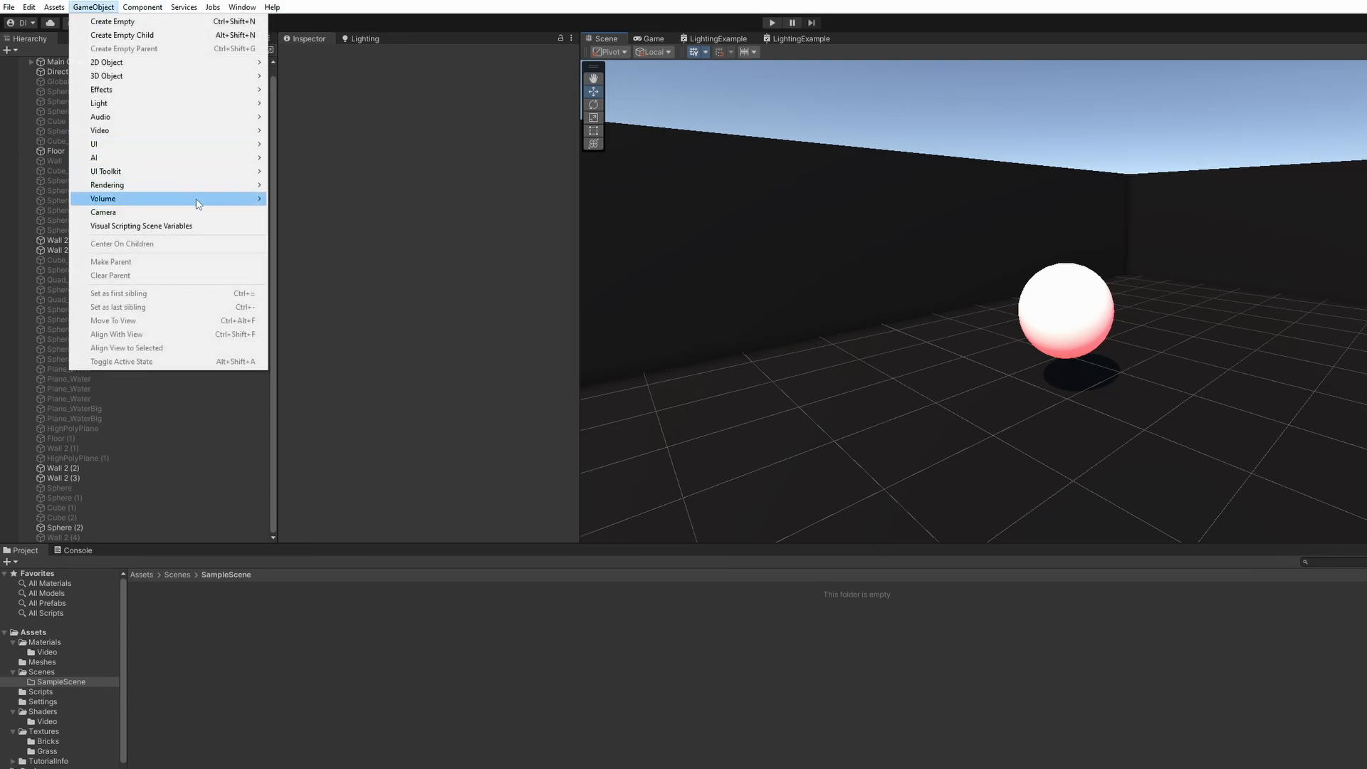
{"action": "mouse_move", "coordinate": [198, 203]}
{"action": "left_click", "coordinate": [306, 199]}
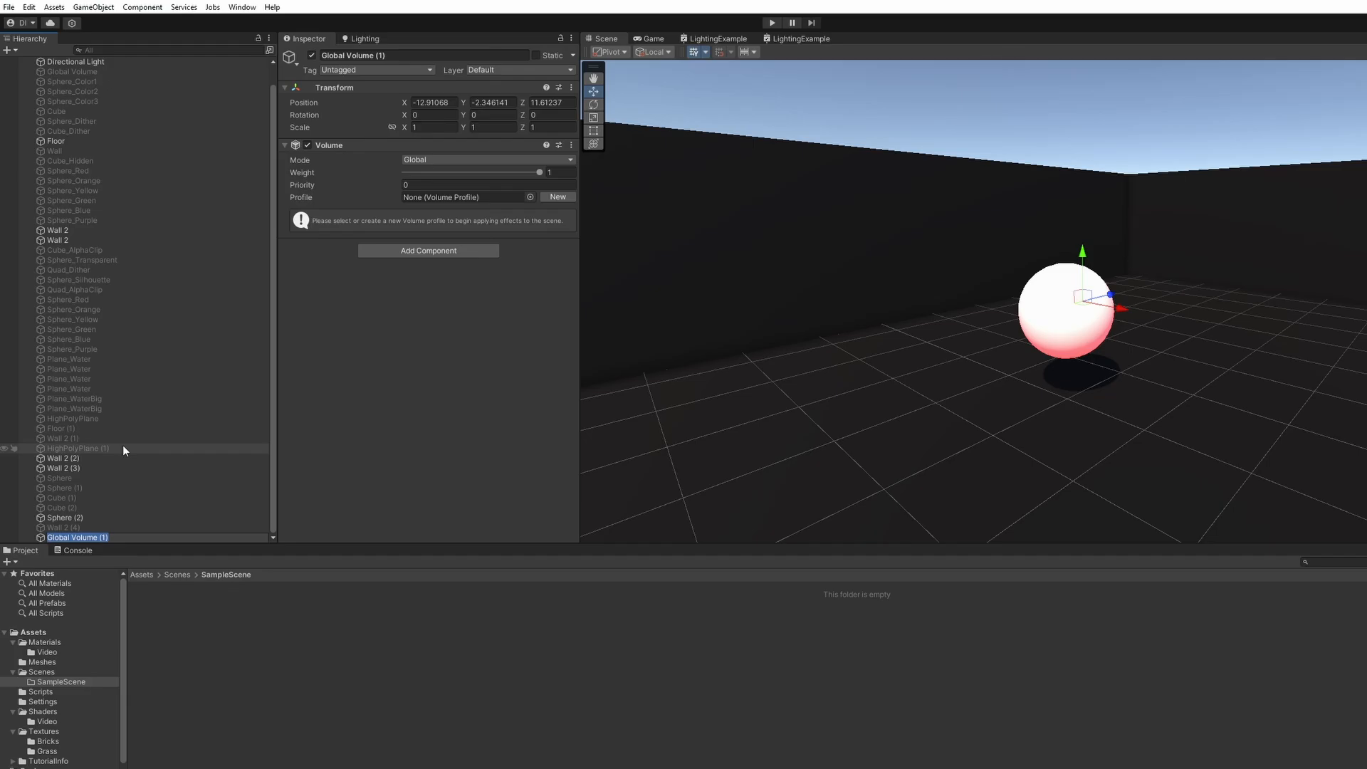
{"action": "key", "text": "Return"}
{"action": "left_click", "coordinate": [556, 197]}
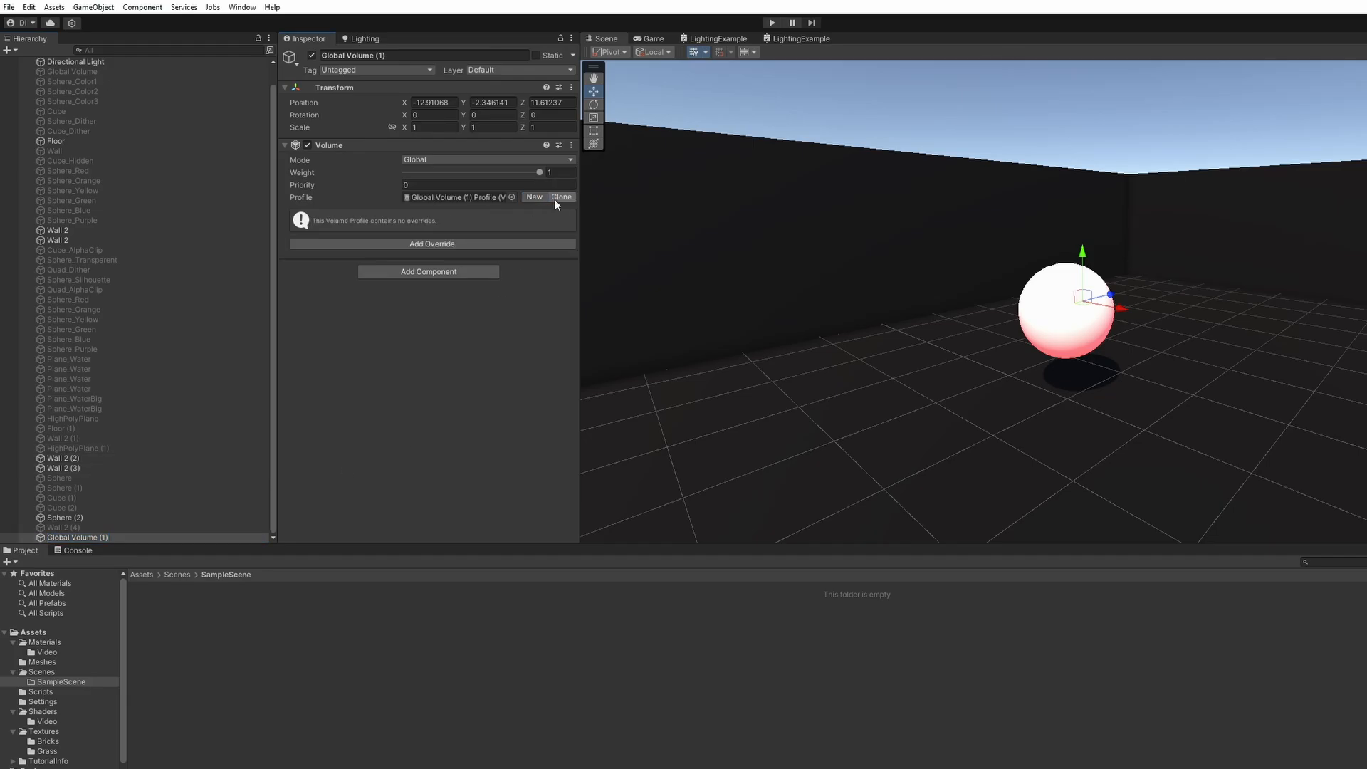
Add a Bloom override to the Global Volume with its Intensity enabled and set to 1
{"action": "left_click", "coordinate": [438, 243]}
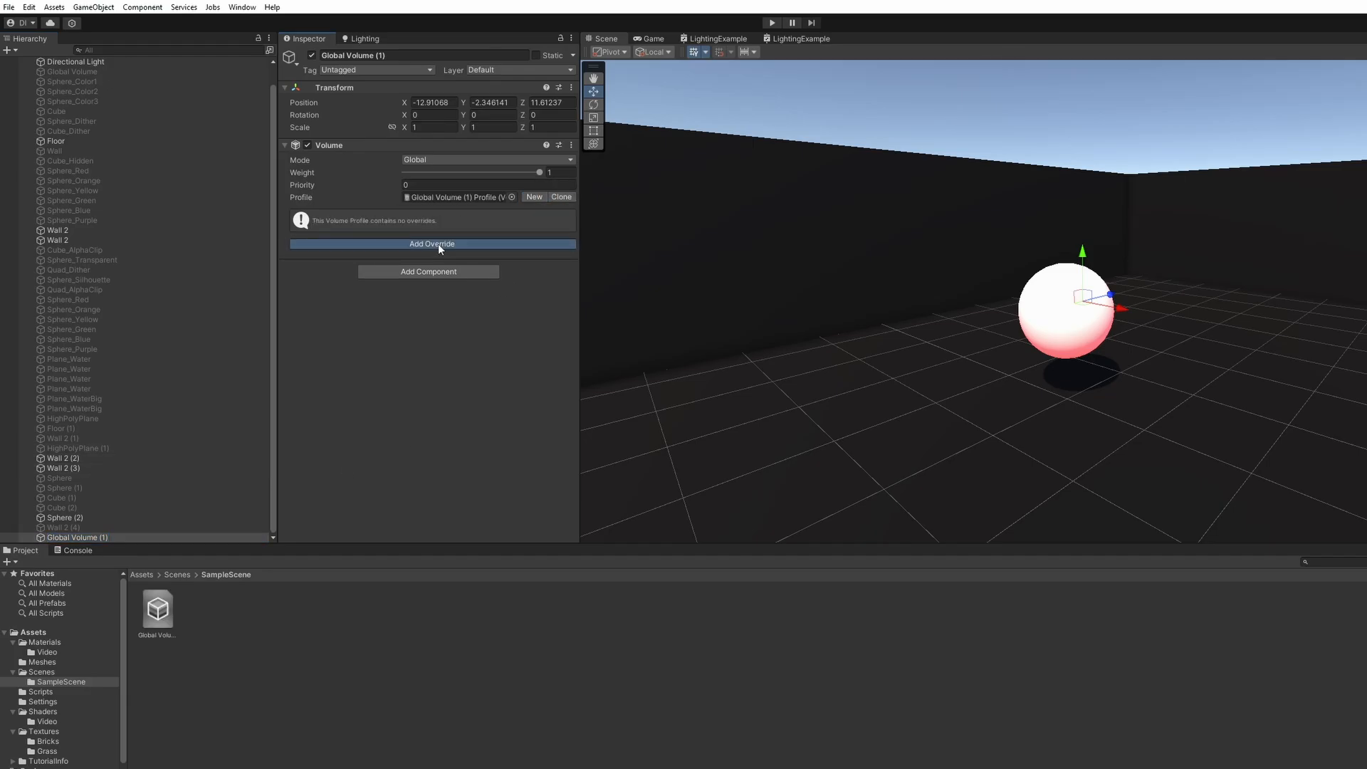
{"action": "left_click", "coordinate": [425, 289]}
{"action": "left_click", "coordinate": [401, 292]}
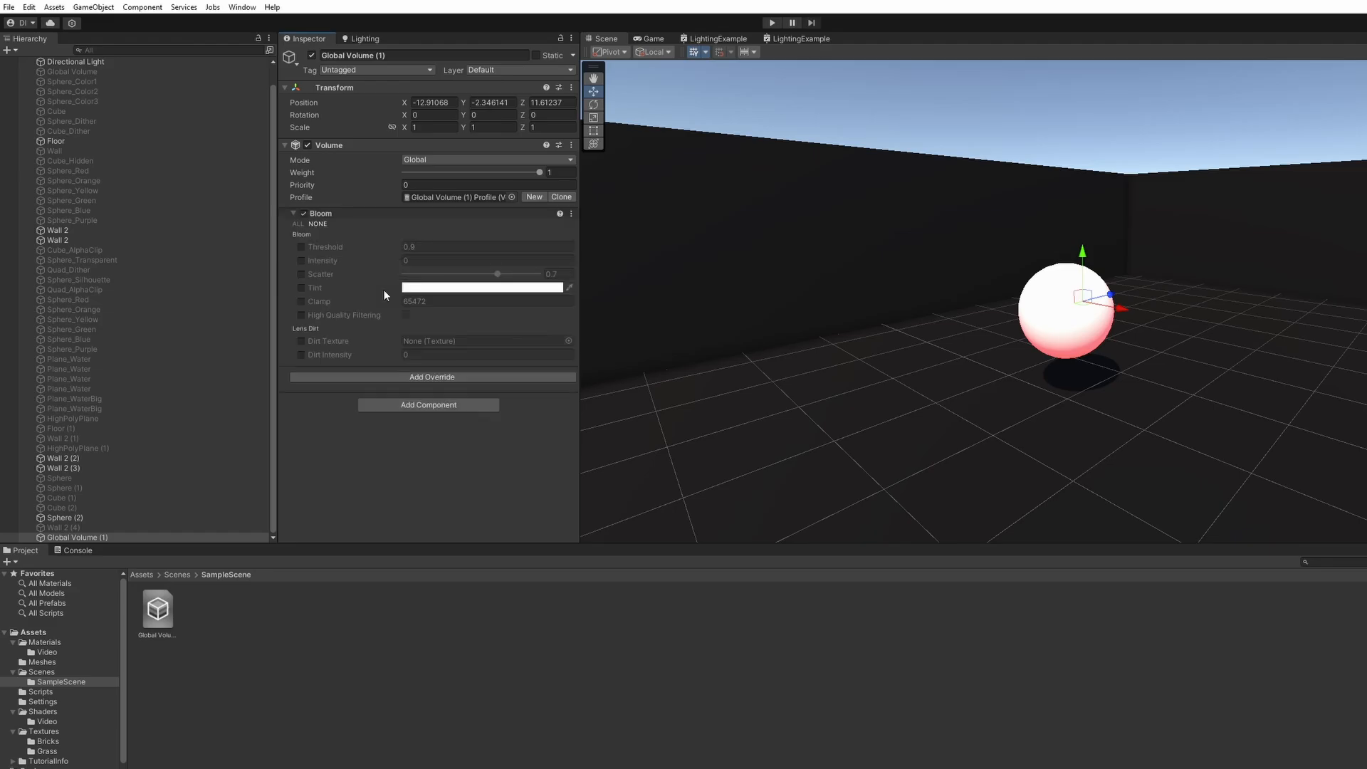
{"action": "left_click", "coordinate": [300, 261]}
{"action": "left_click", "coordinate": [431, 261]}
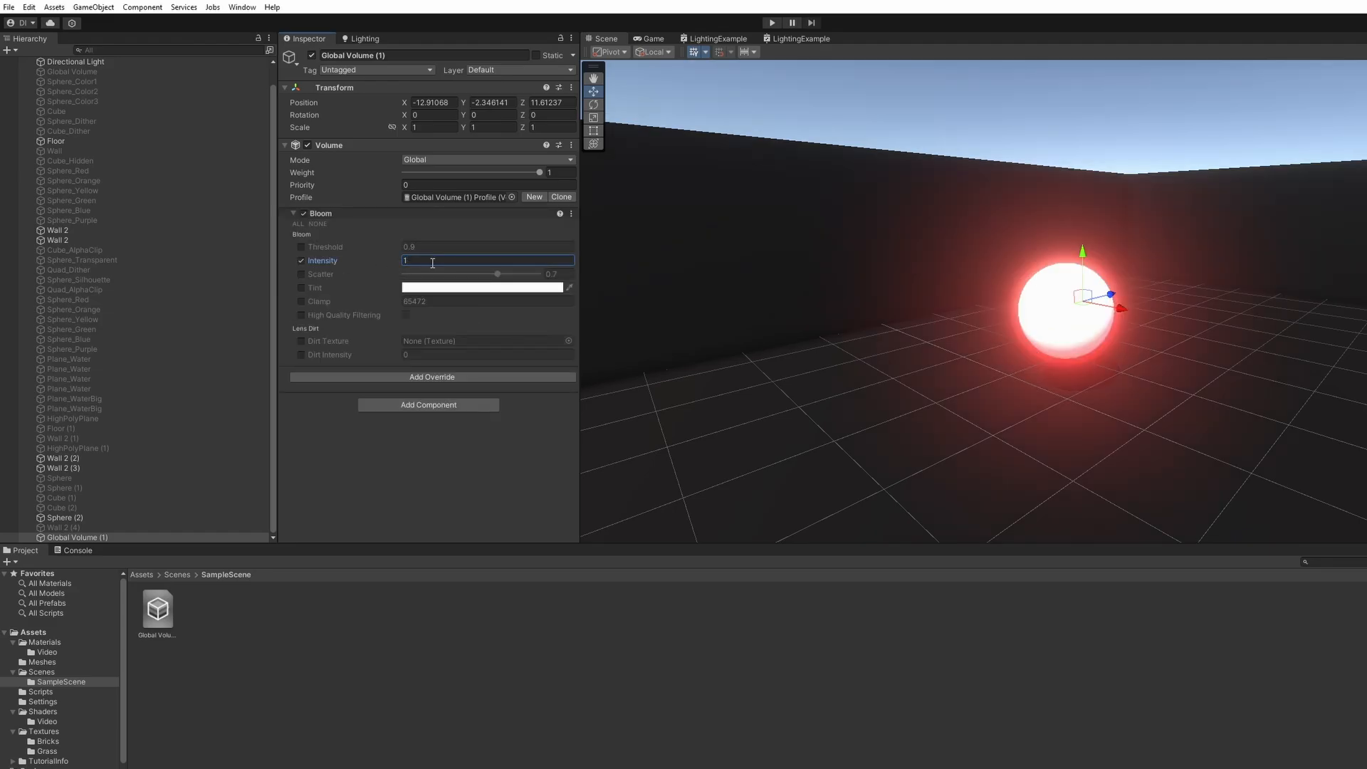
{"action": "right_click_drag", "start_coordinate": [1010, 307], "coordinate": [1025, 274]}
{"action": "left_click", "coordinate": [1110, 196]}
{"action": "right_click_drag", "start_coordinate": [1109, 203], "coordinate": [1203, 214]}
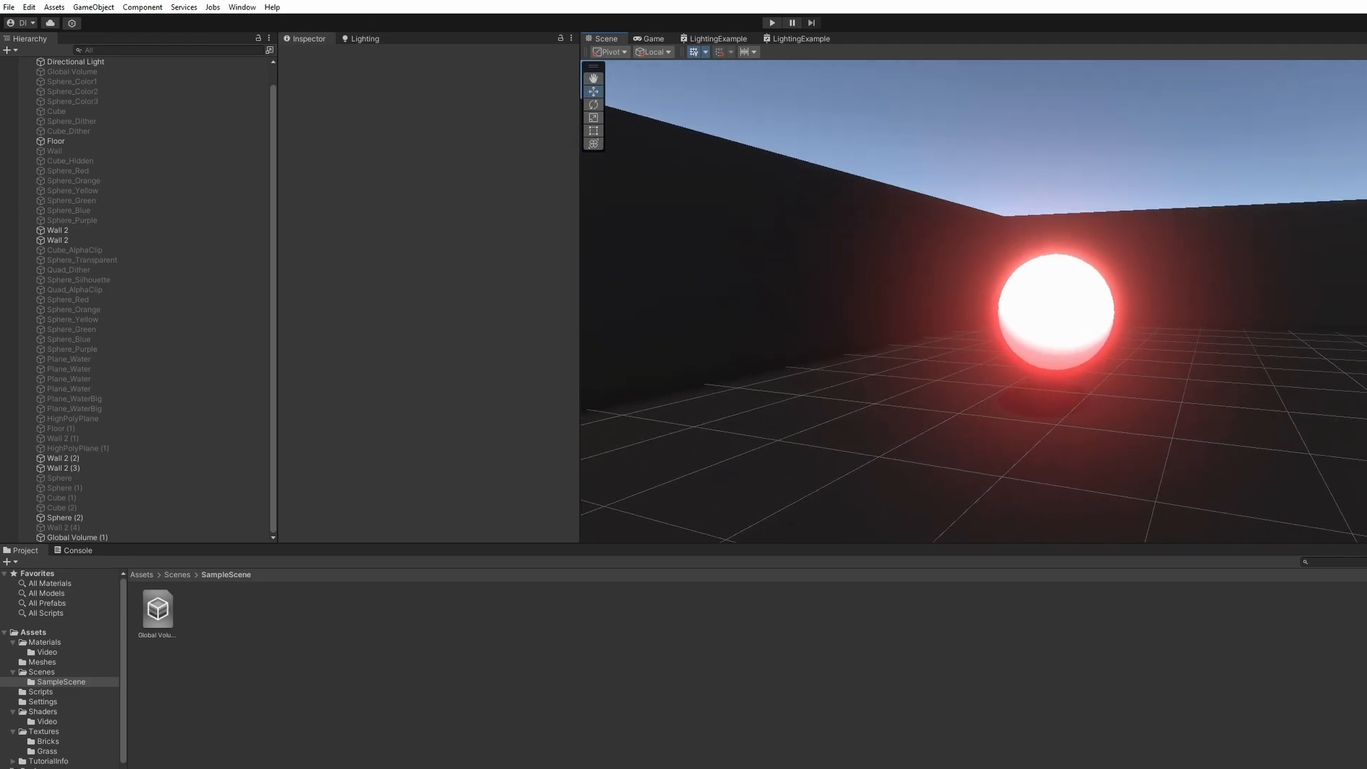